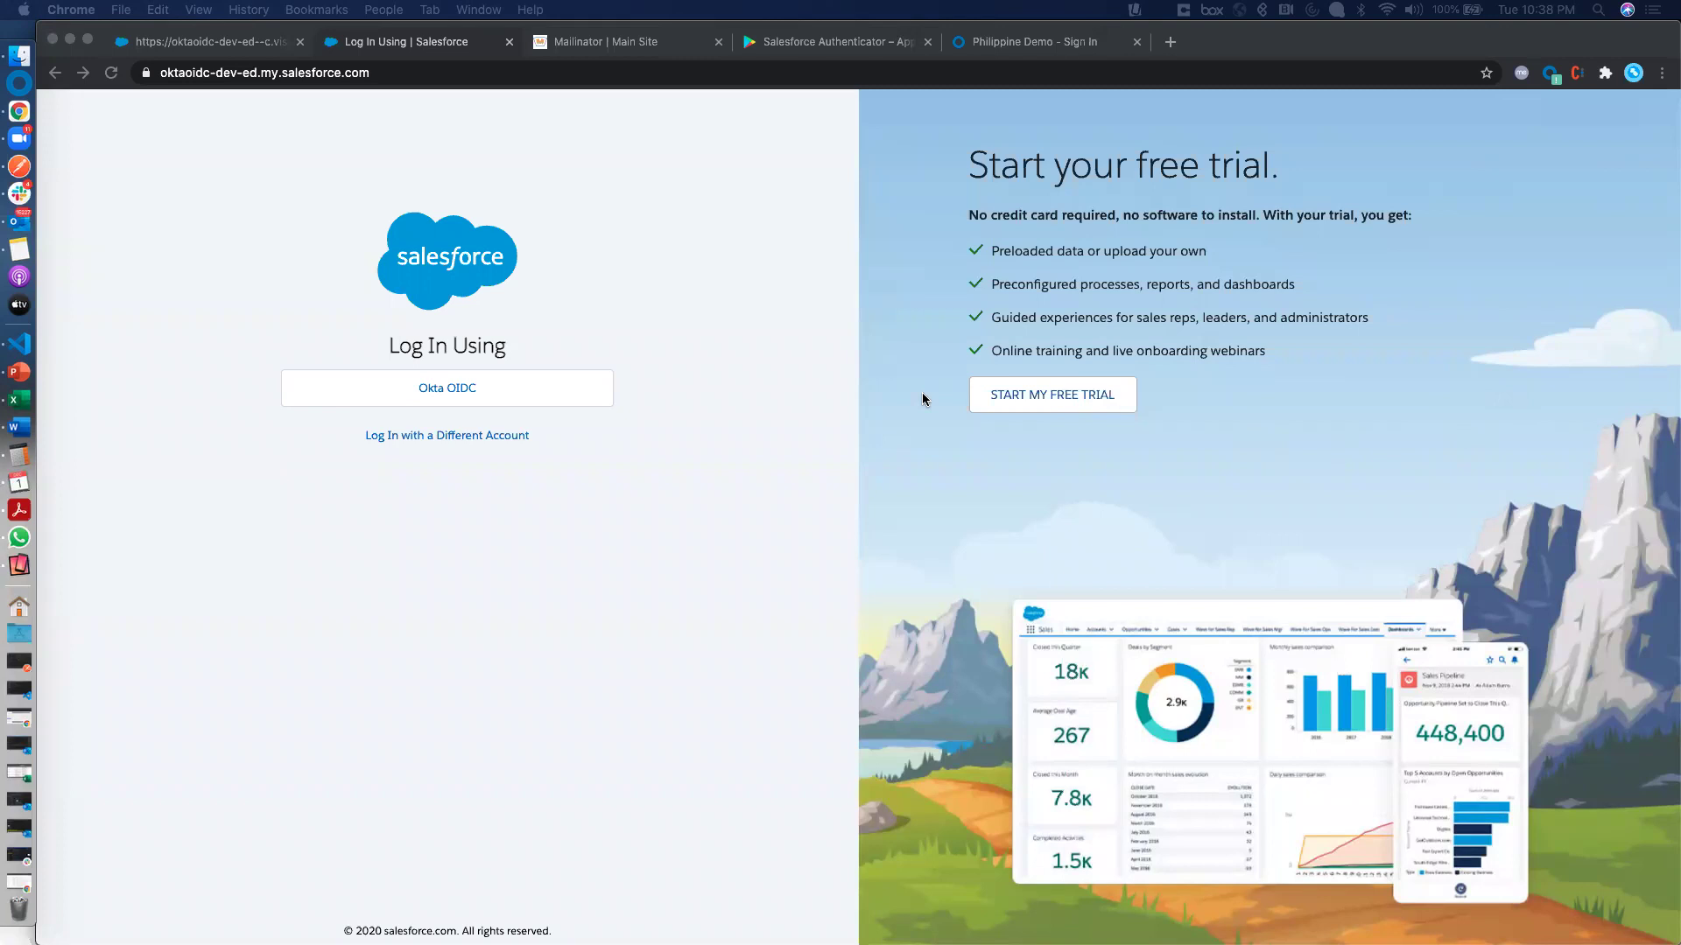
Bring the Chrome window with the Salesforce 'Log In Using' page forward and select its URL
click(664, 508)
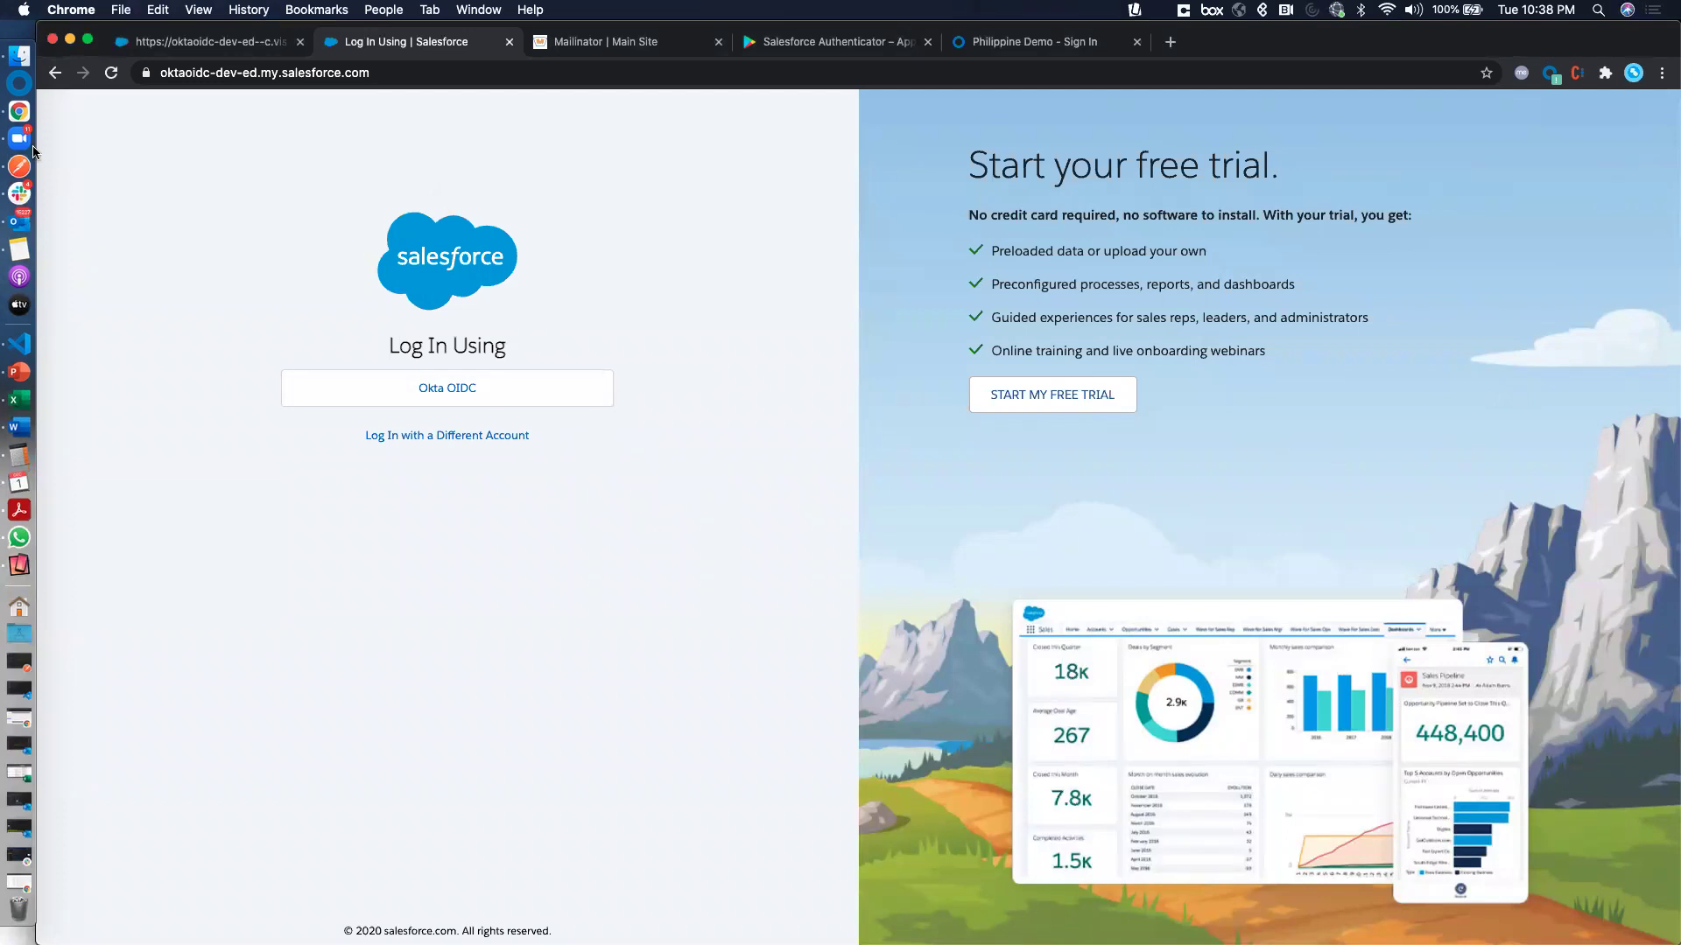
click(438, 75)
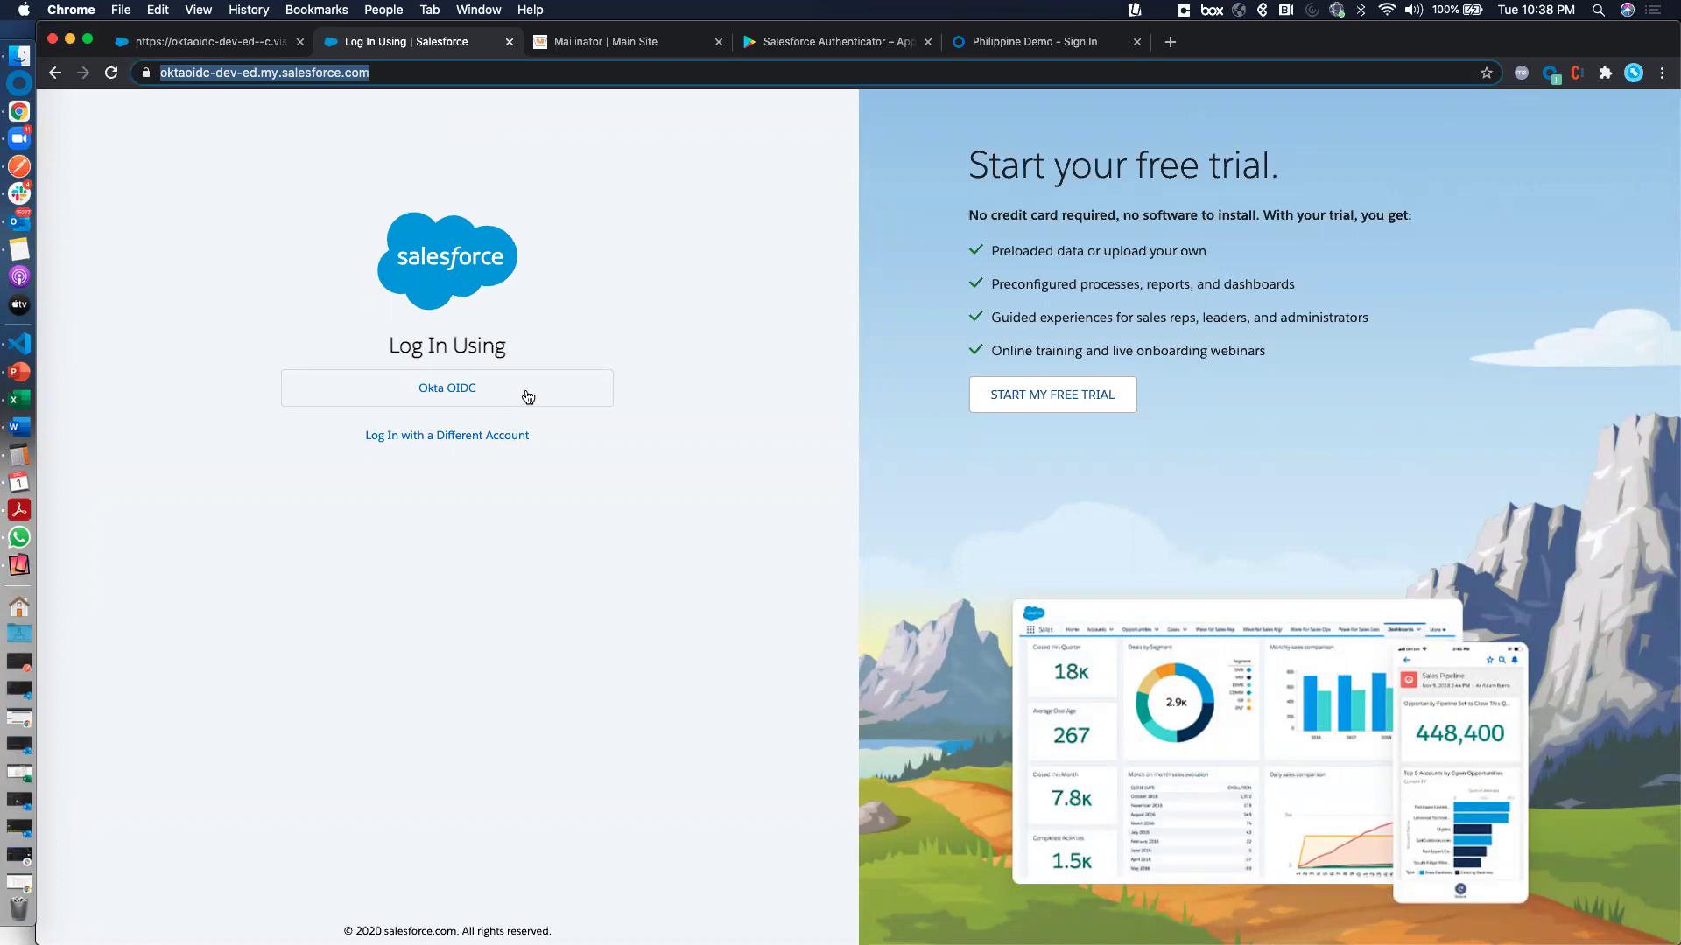
Sign in through Okta OIDC with the account's username and password
click(453, 395)
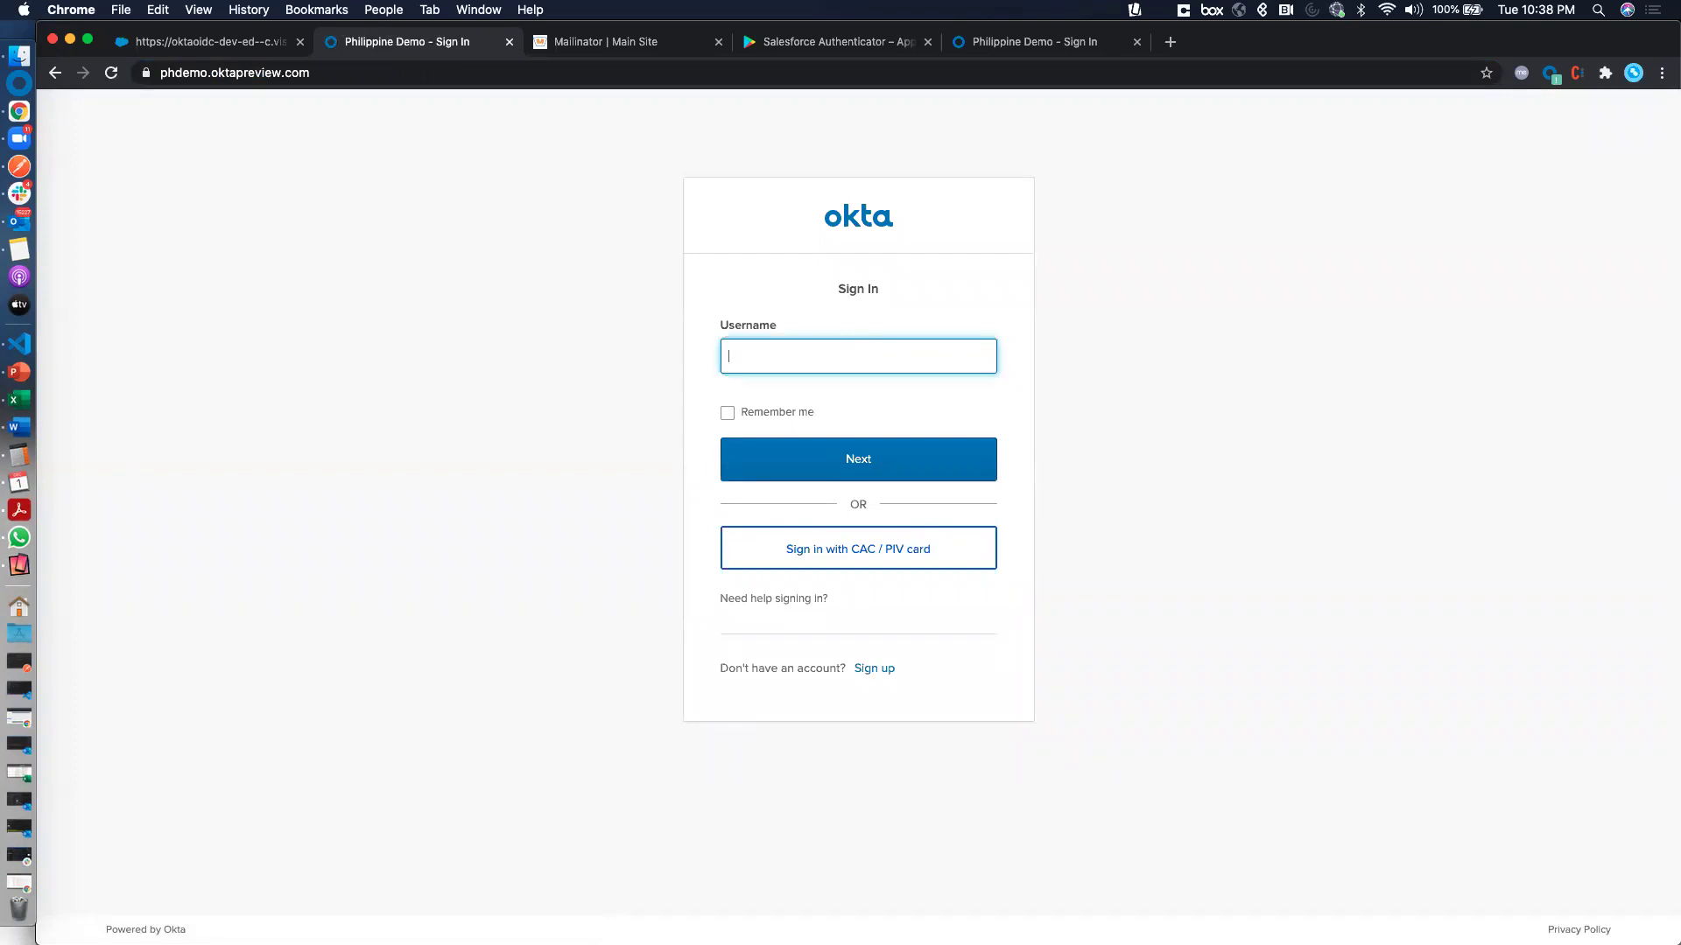
text(maneesh@test.com)
key(Return)
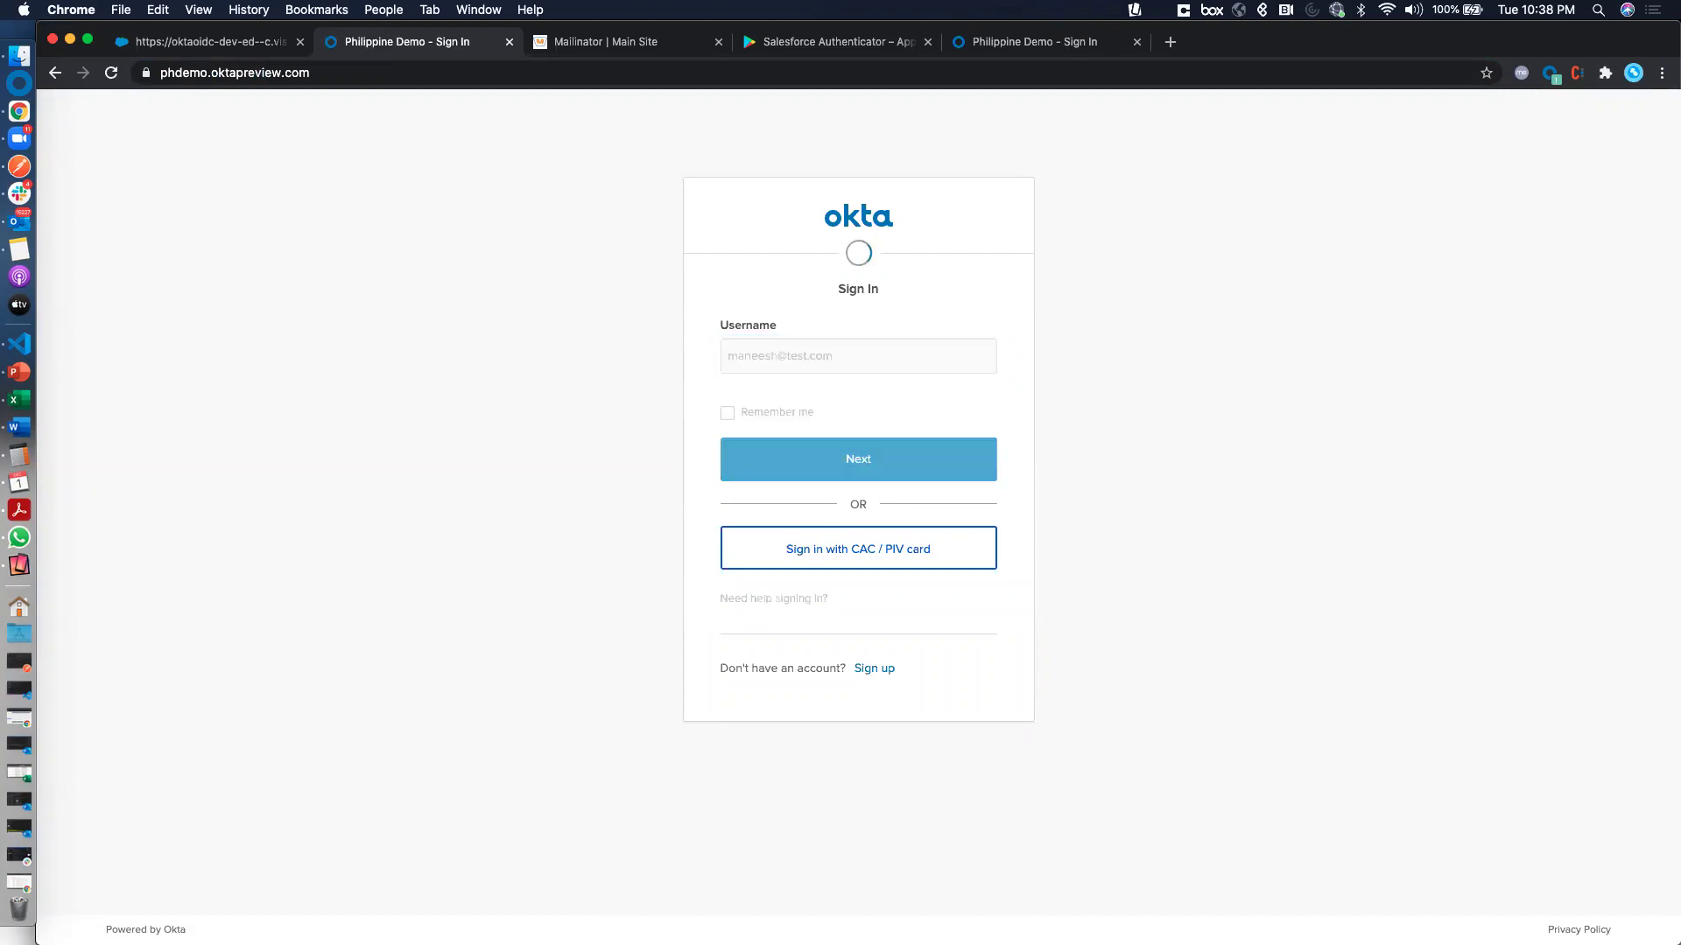
text(********)
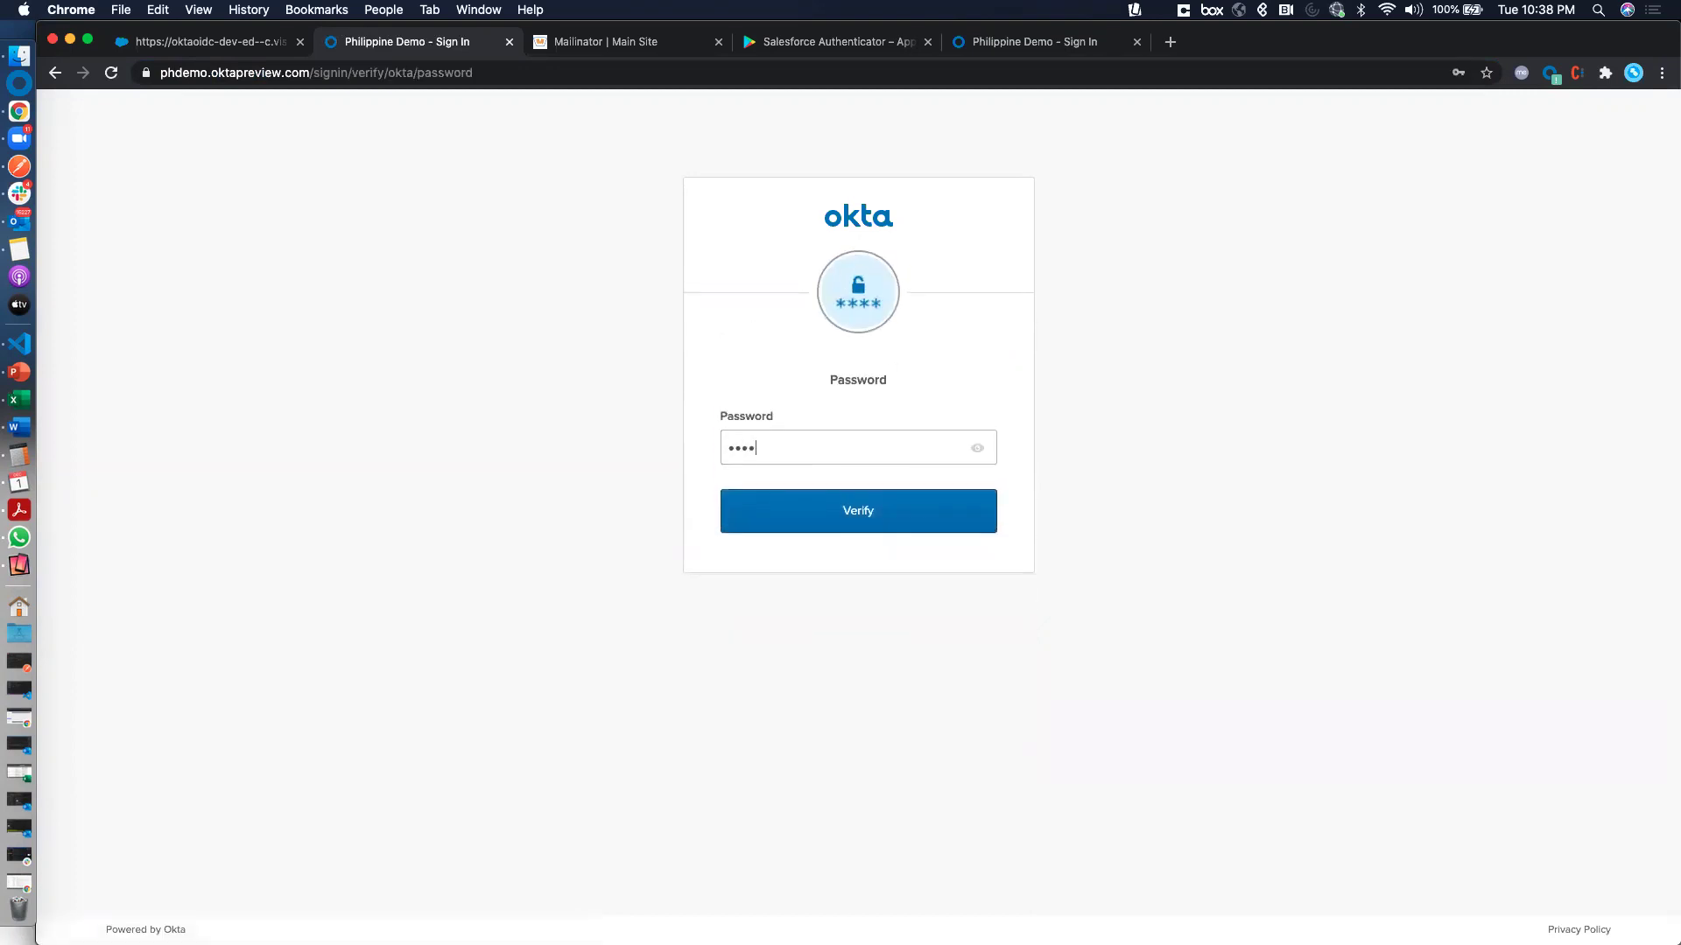
key(Return)
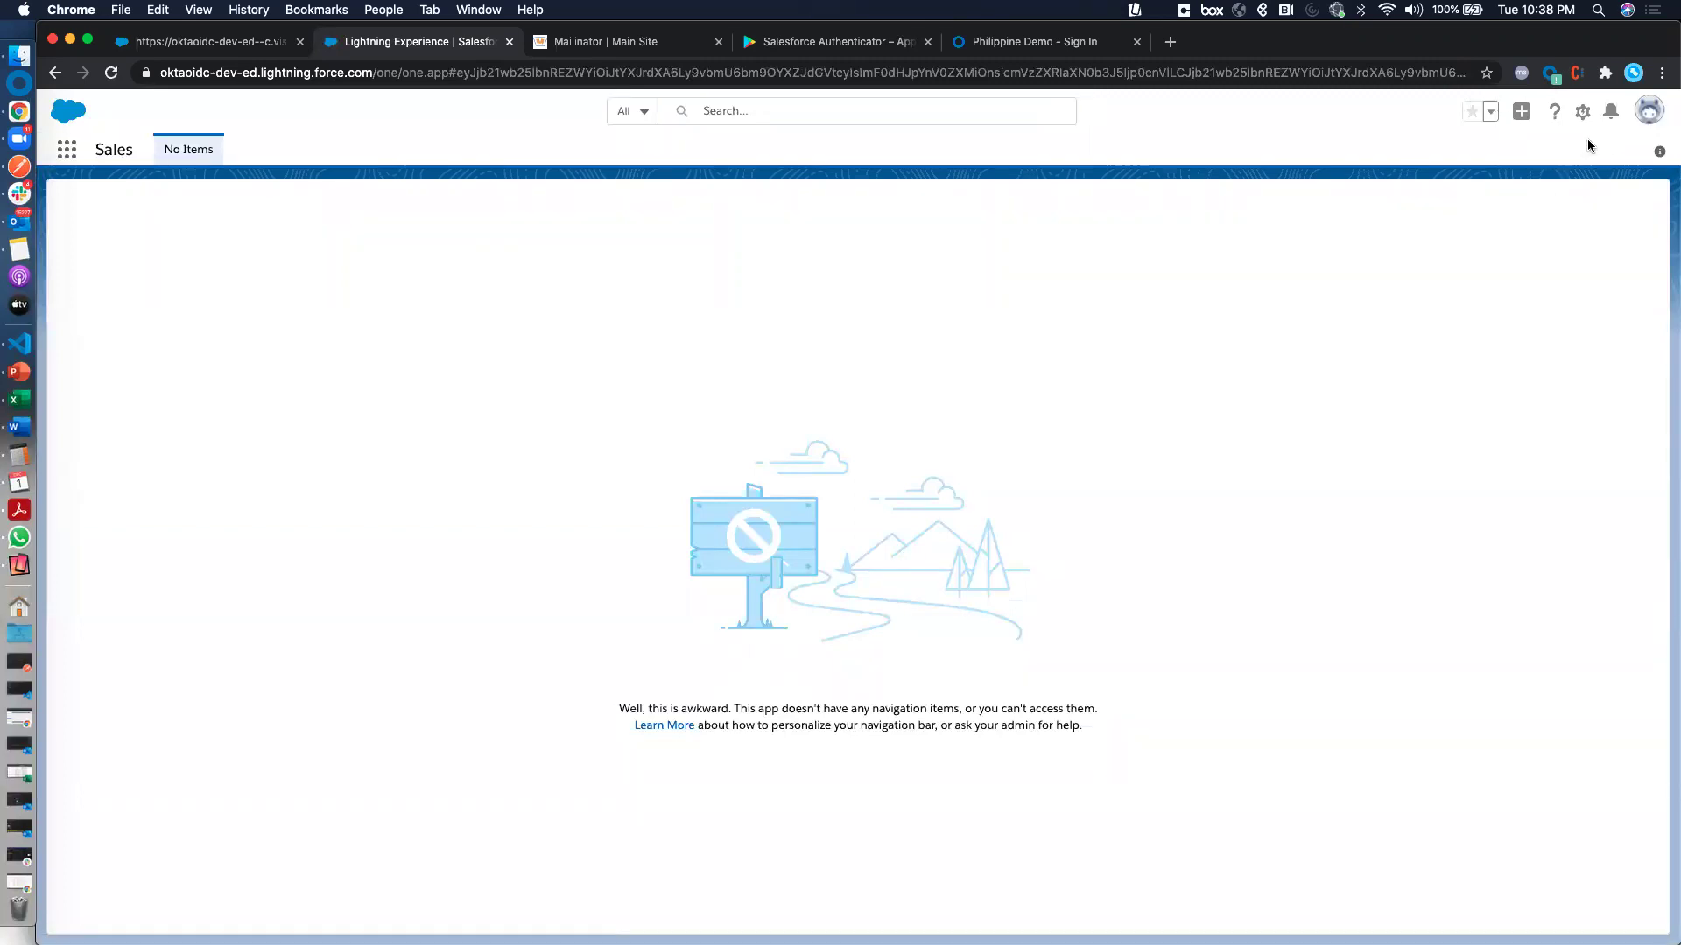
From personal settings' Advanced User Details, start connecting Salesforce Authenticator
click(1652, 119)
click(1420, 303)
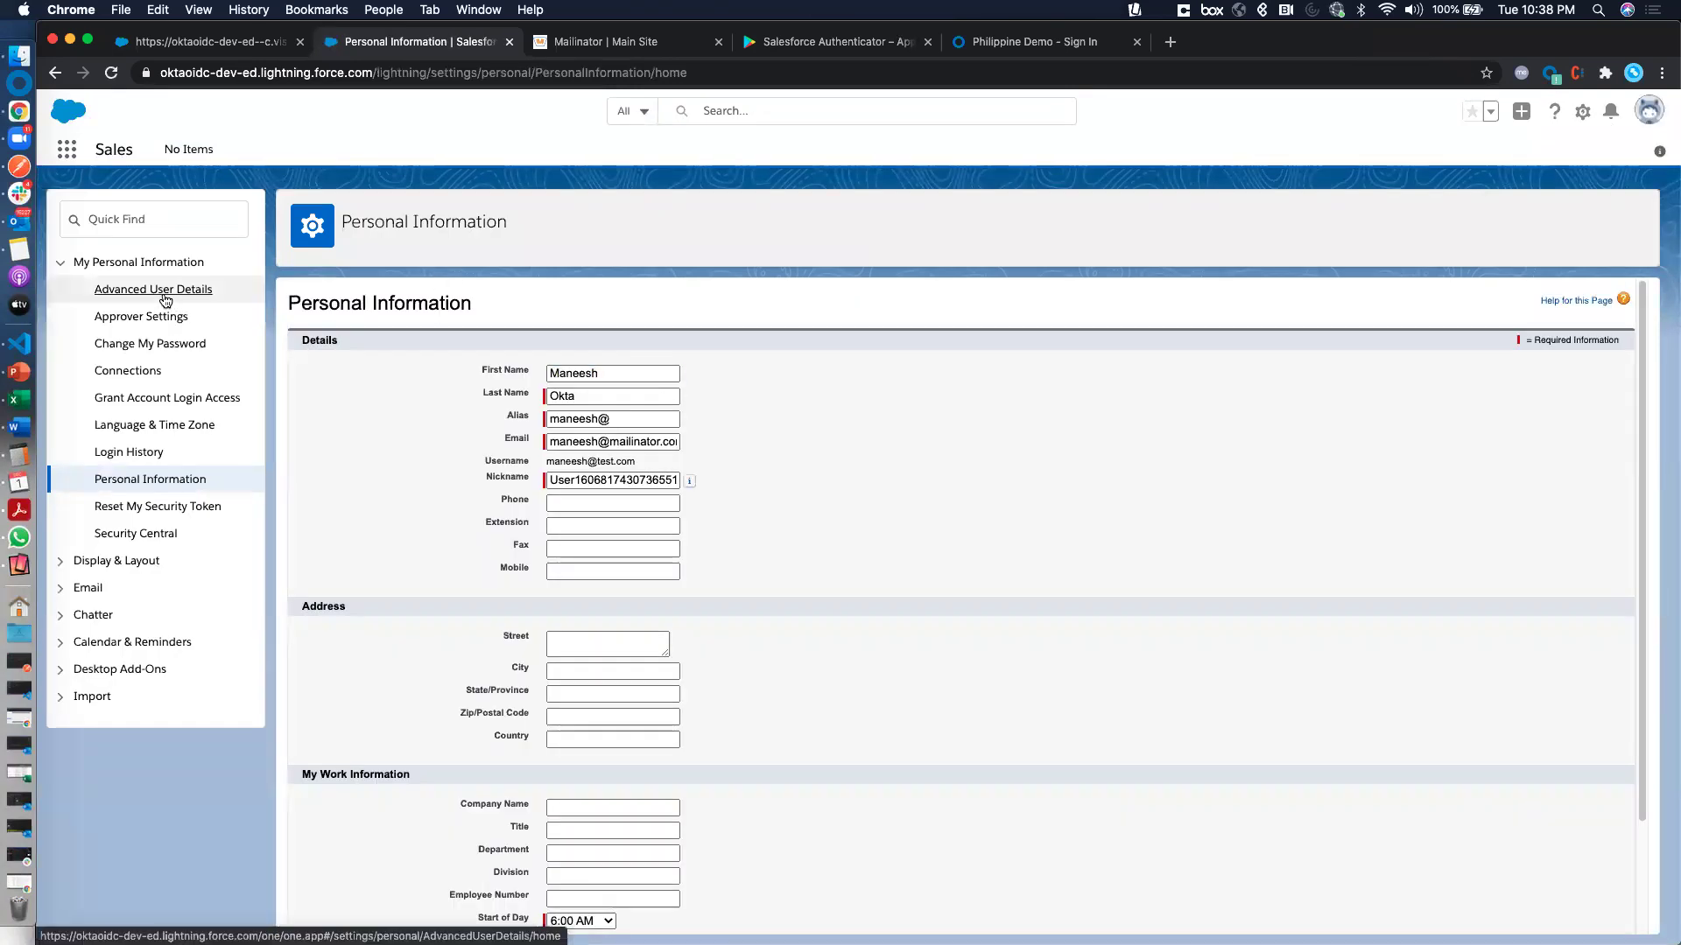
click(165, 301)
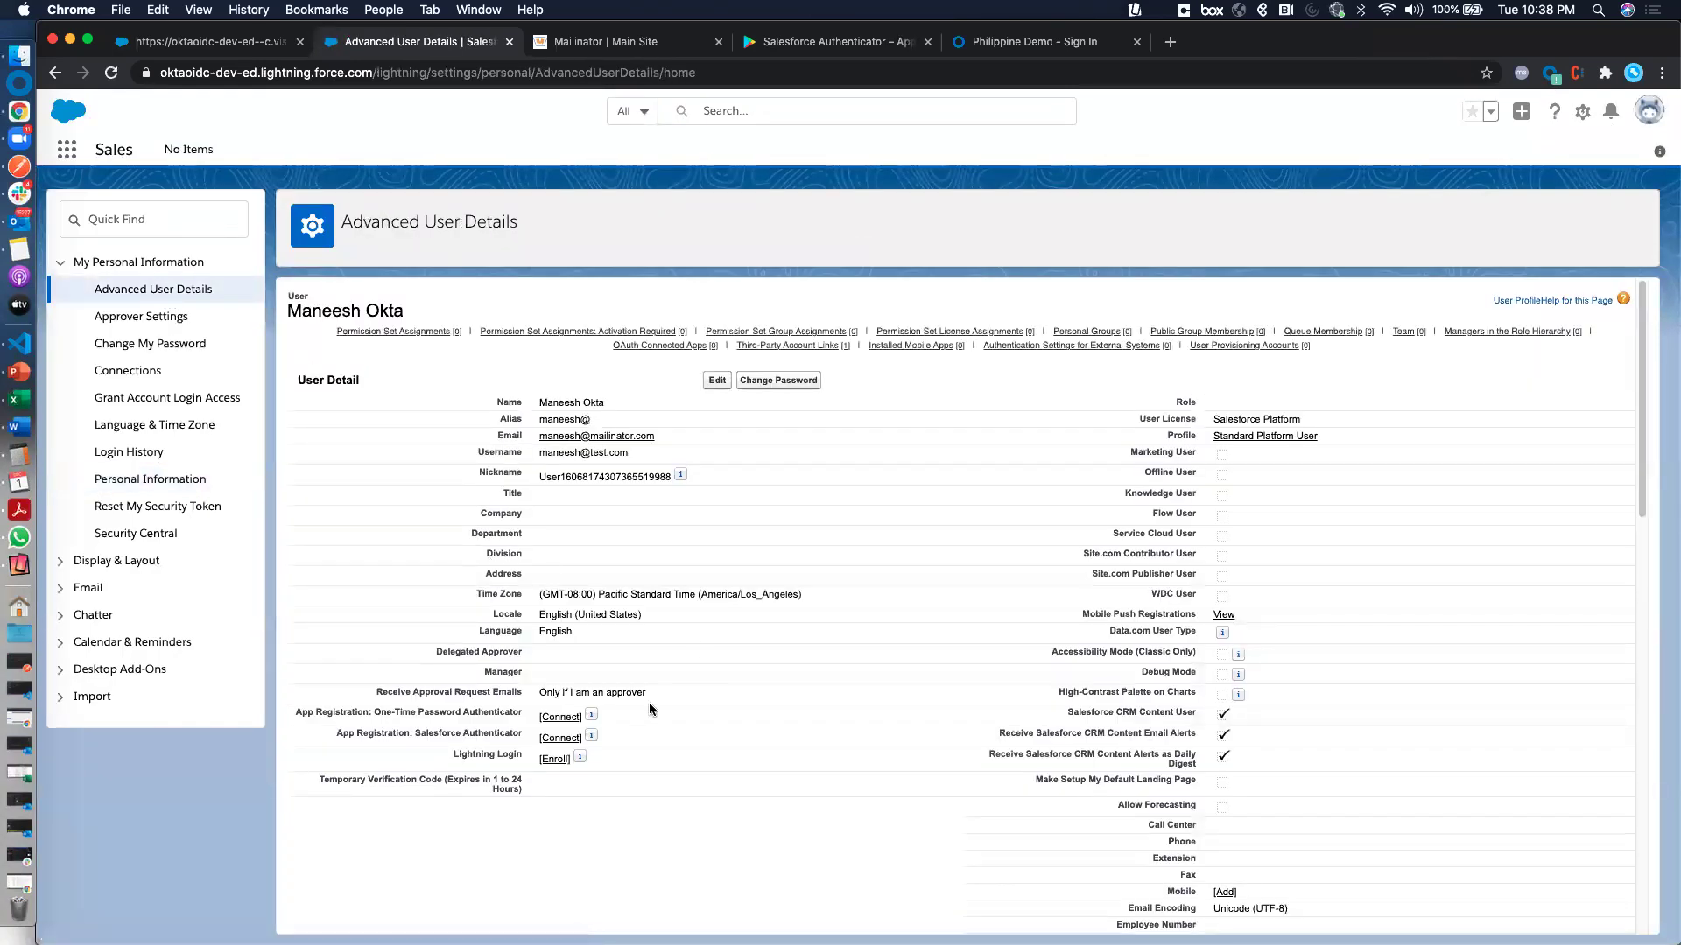
key(super+equal)
key(super+equal)
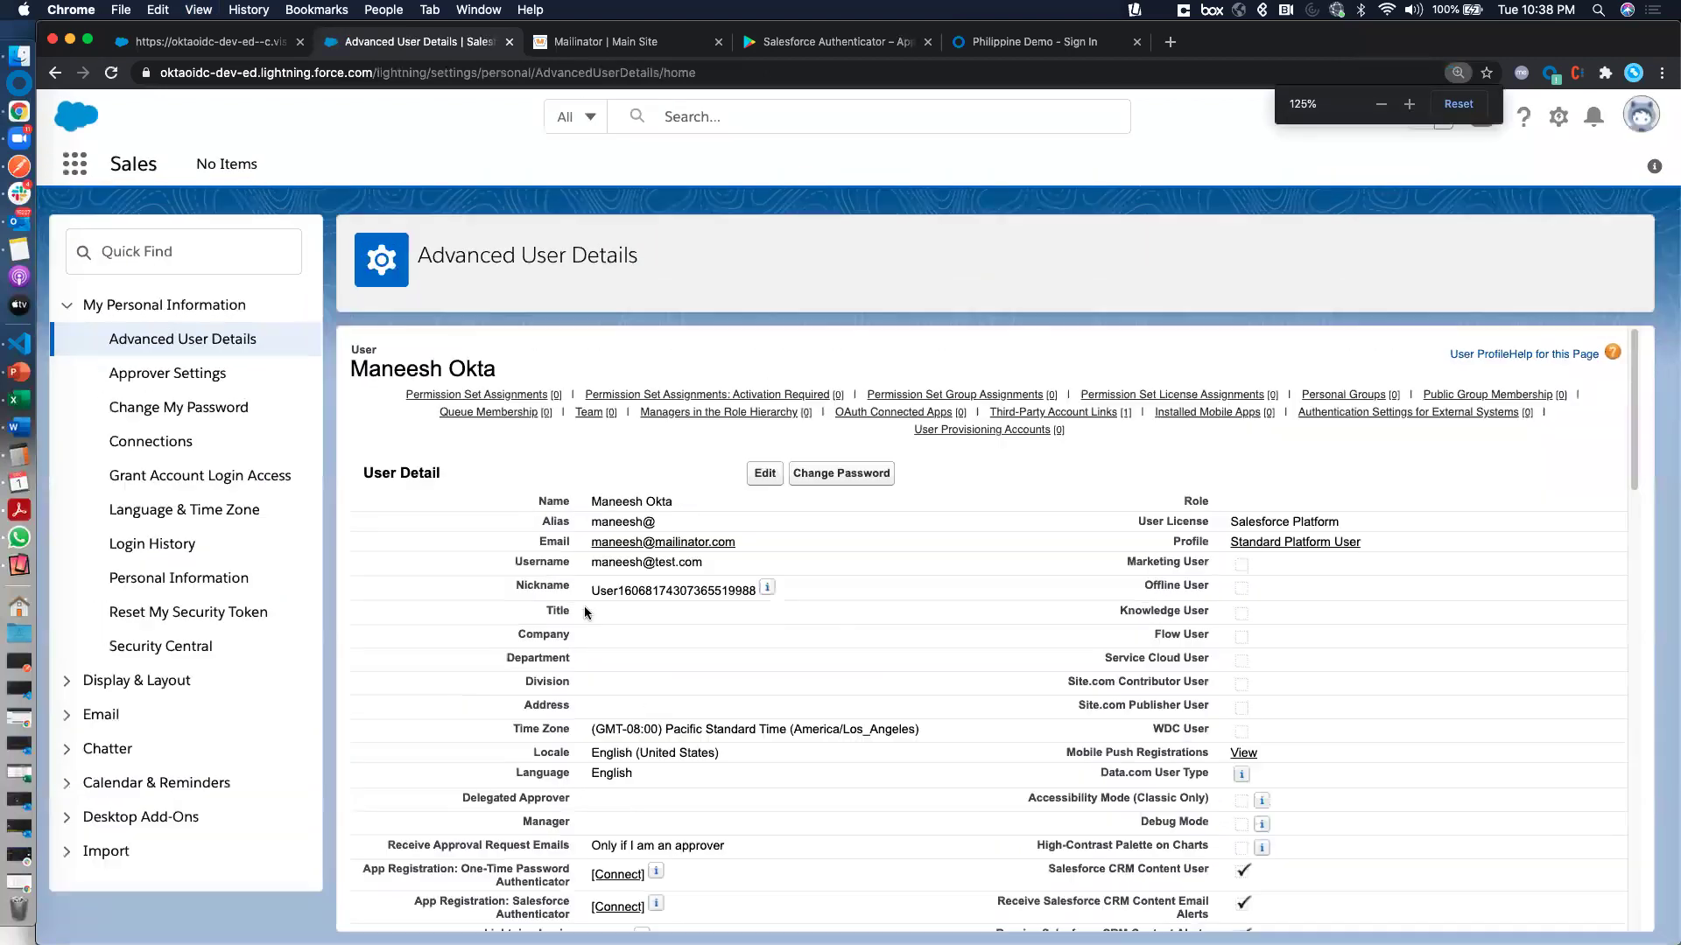
scroll(572, 816, down, 3)
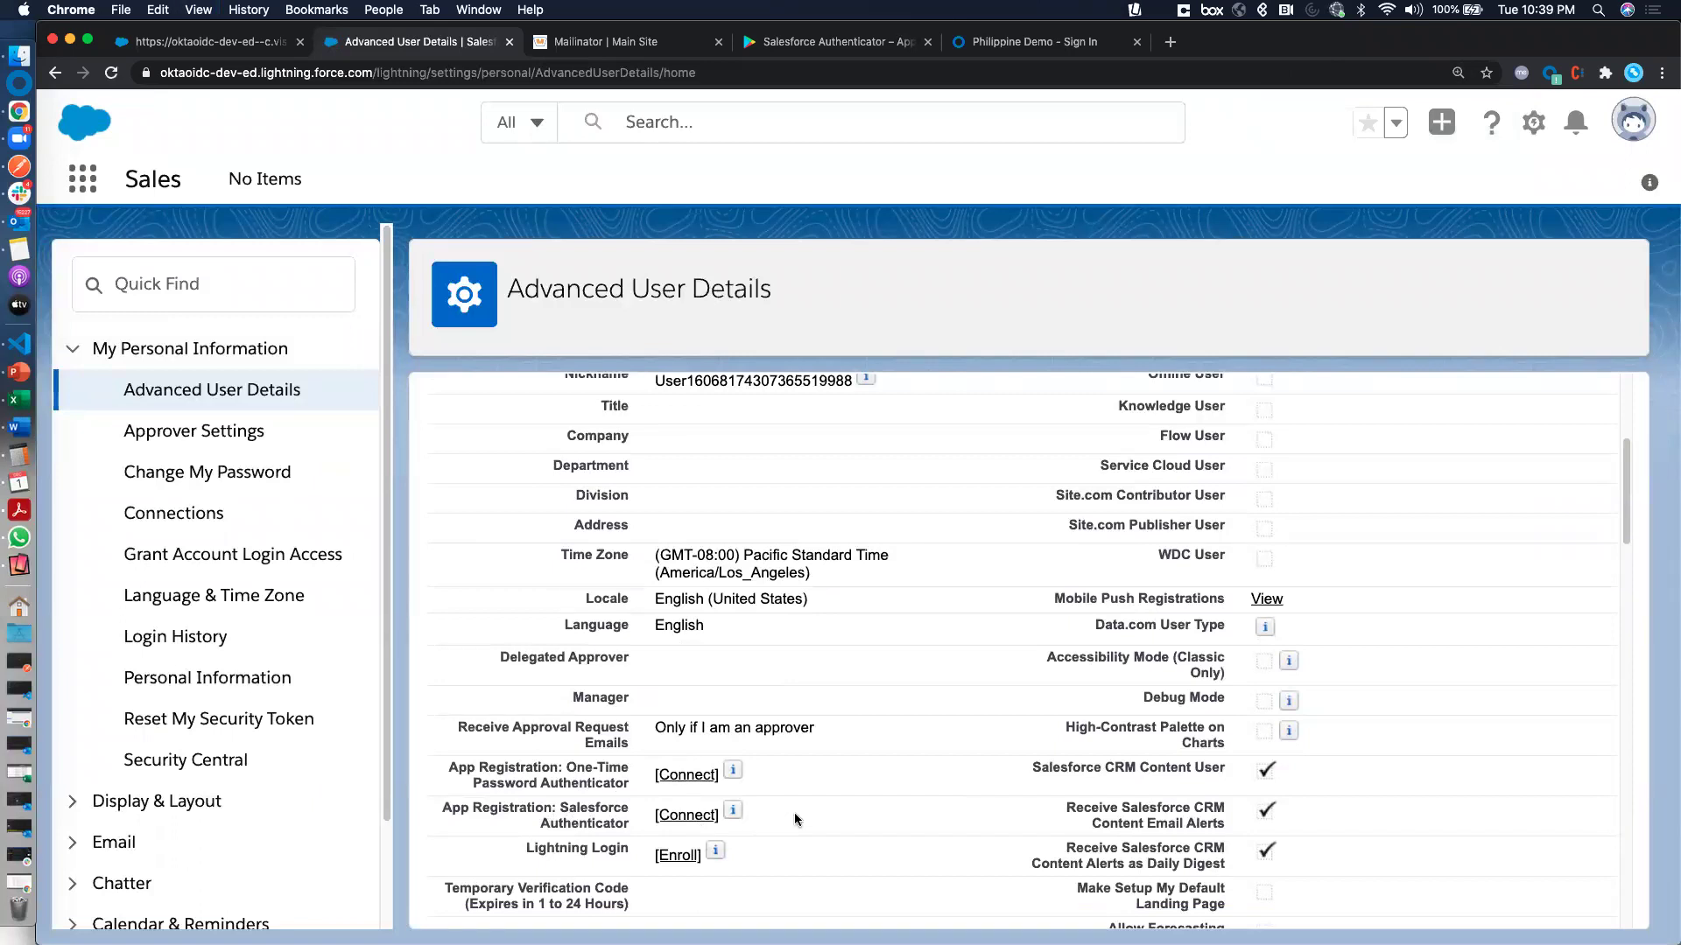
click(682, 817)
Copy the verification code from the newest Salesforce verification email
mouse_move(737, 810)
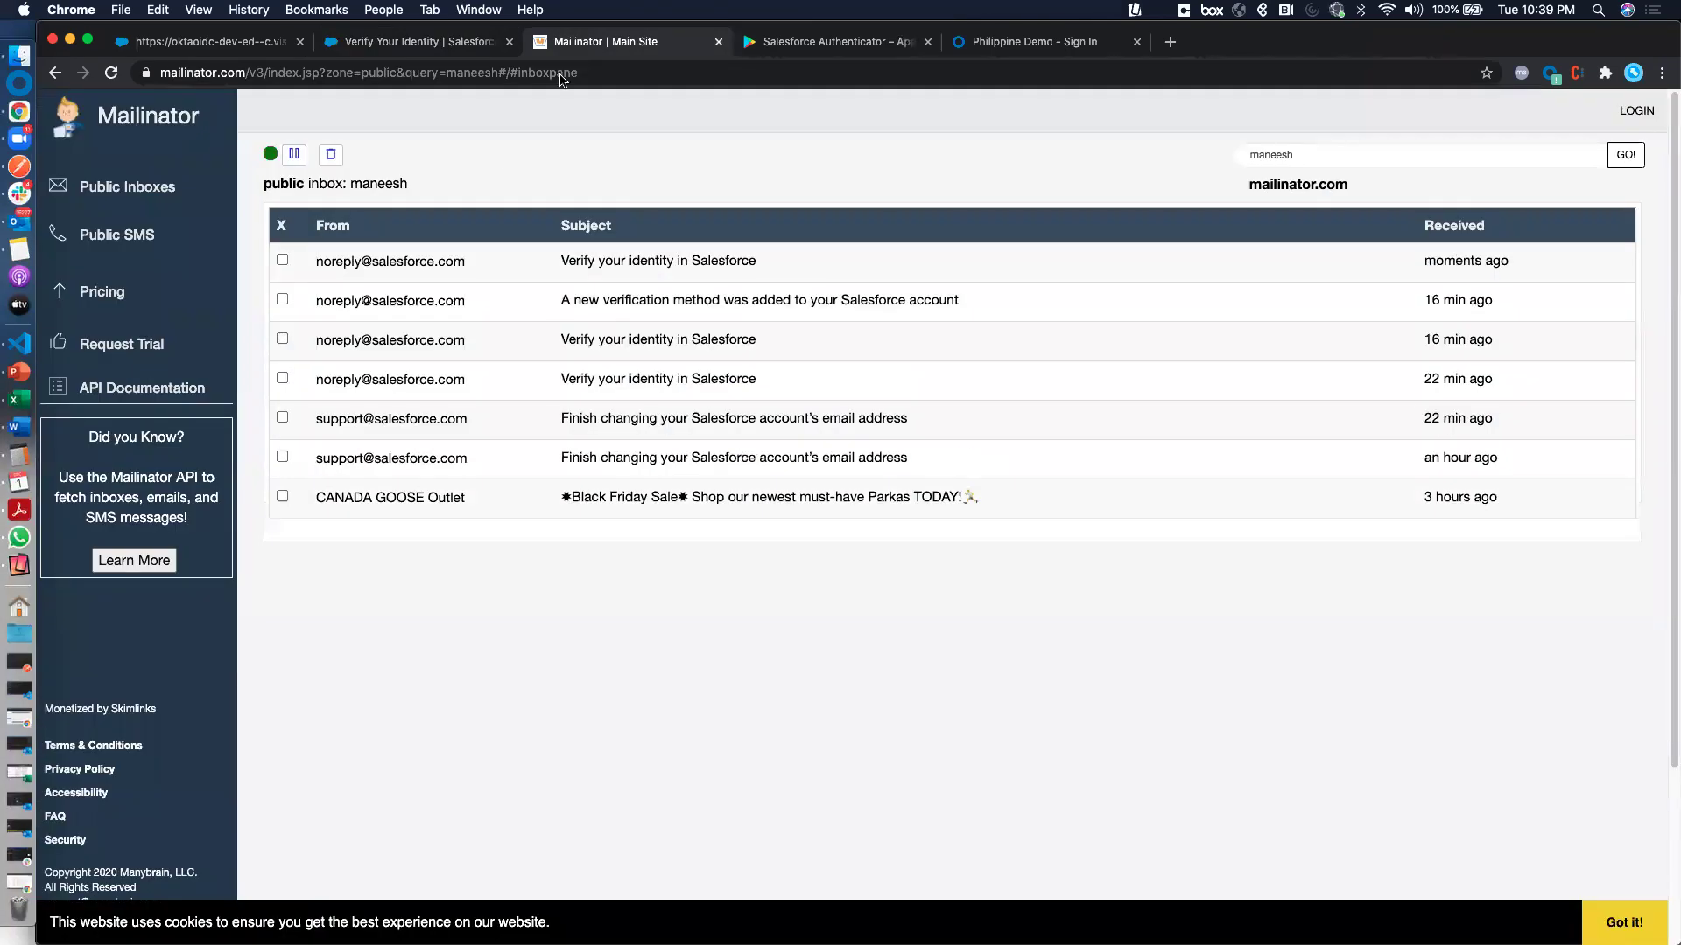
click(670, 260)
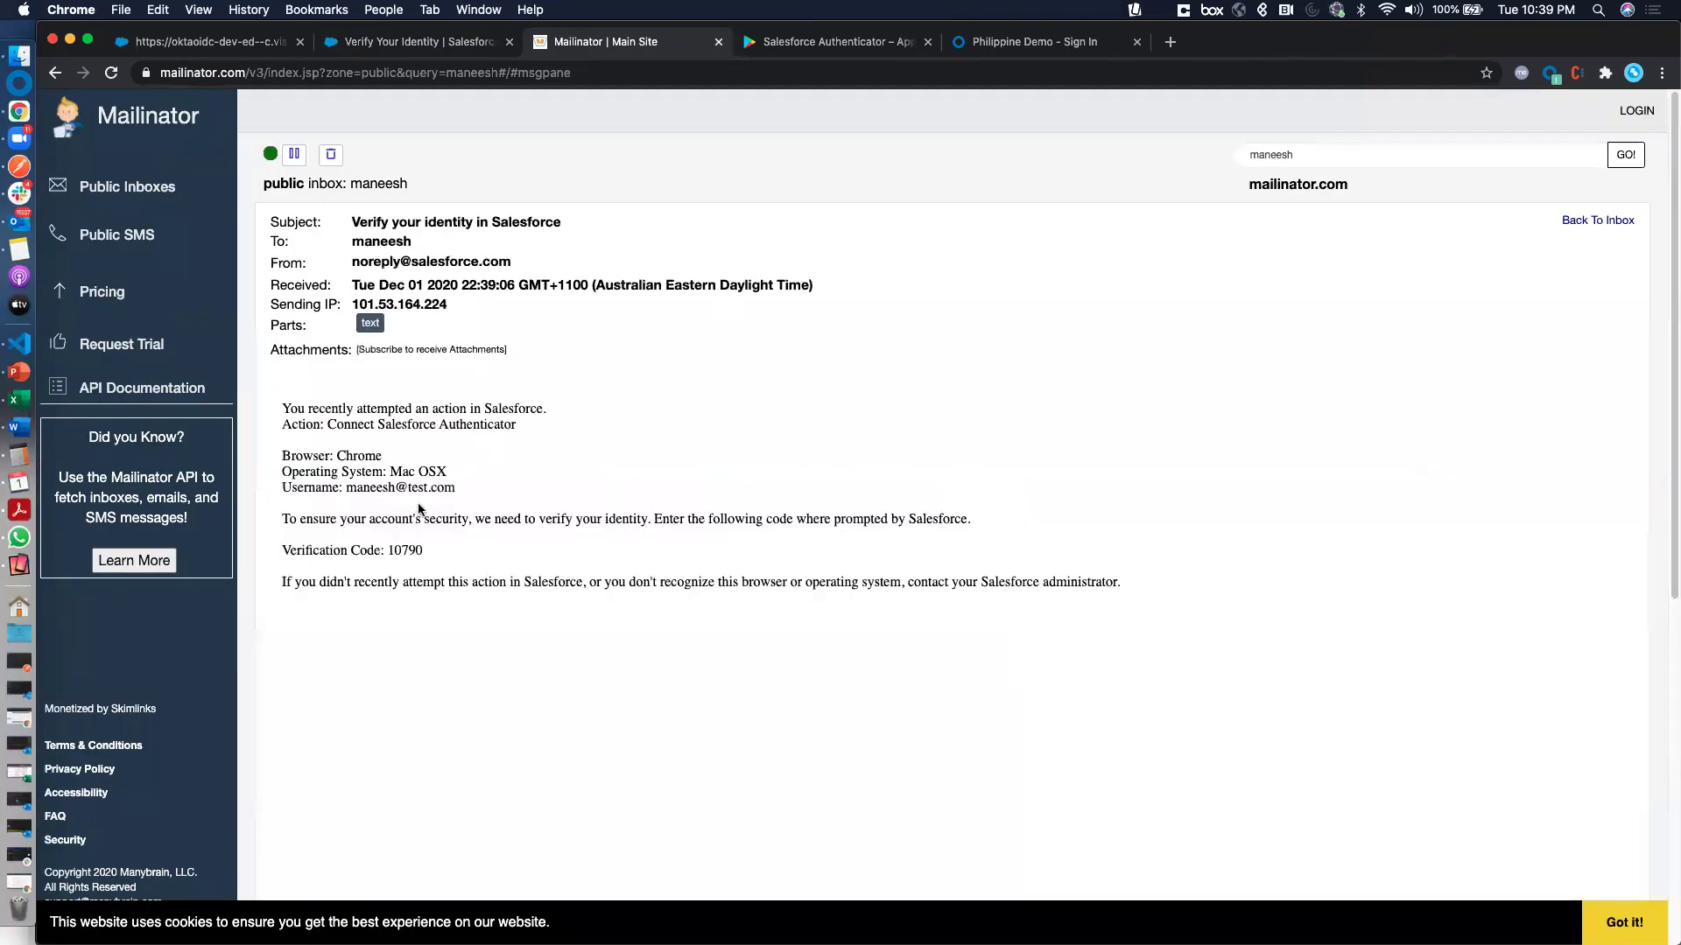
double_click(399, 550)
right_click(400, 550)
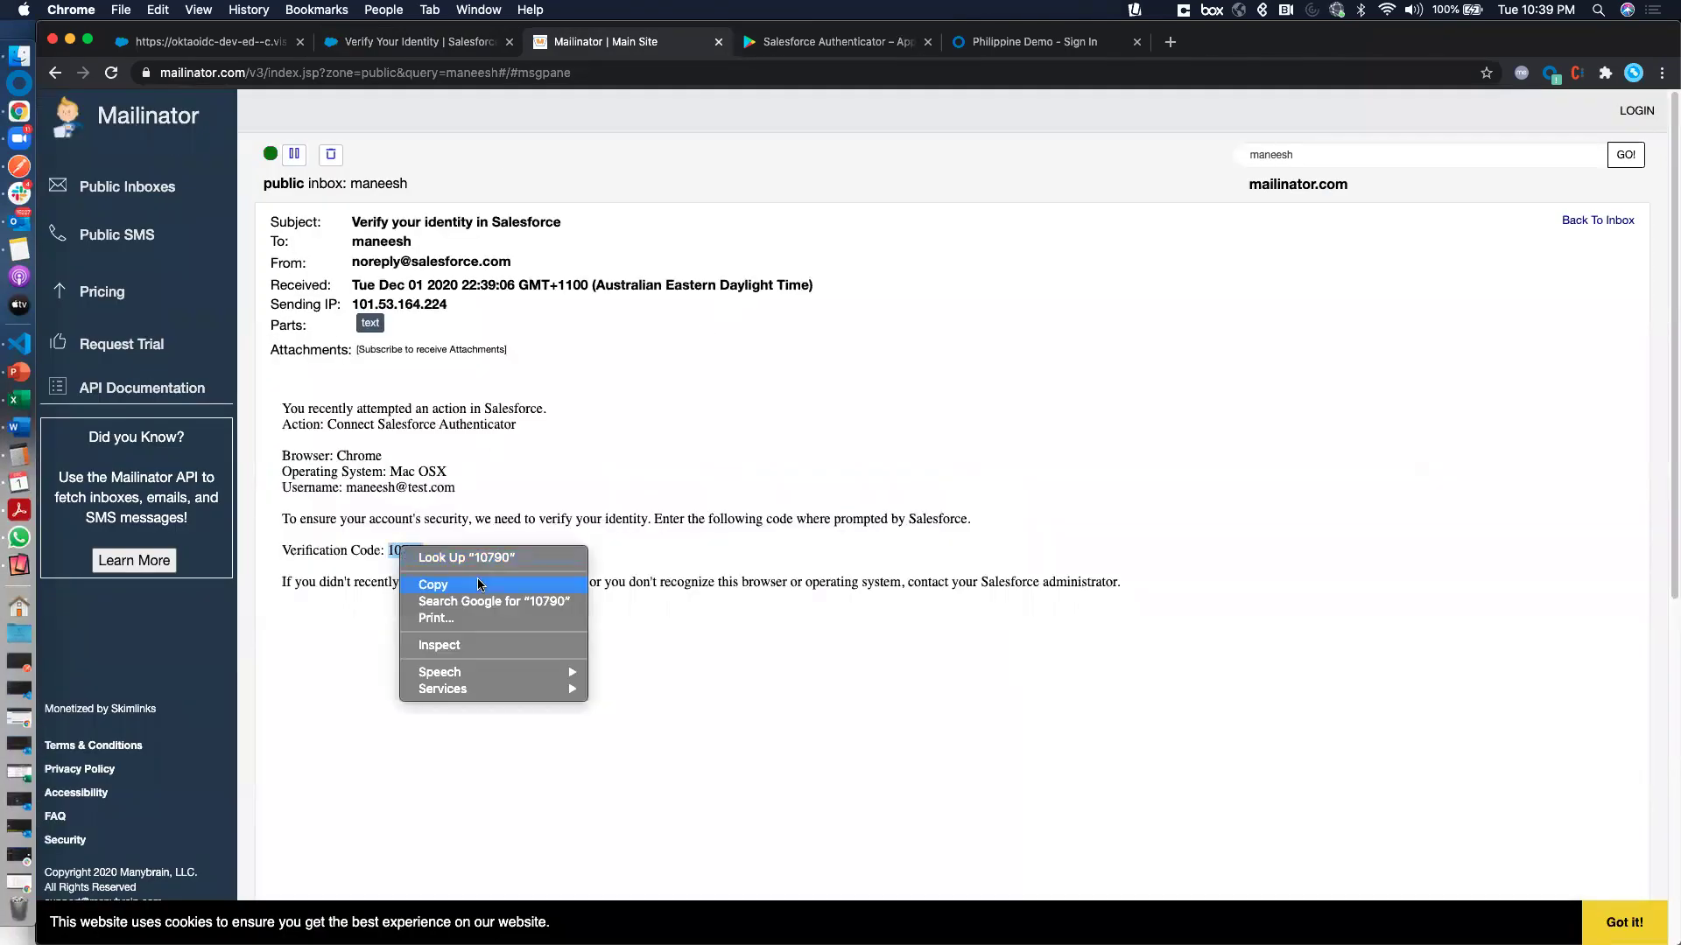
click(480, 585)
Paste the emailed code into the Verification Code field and verify it
click(417, 43)
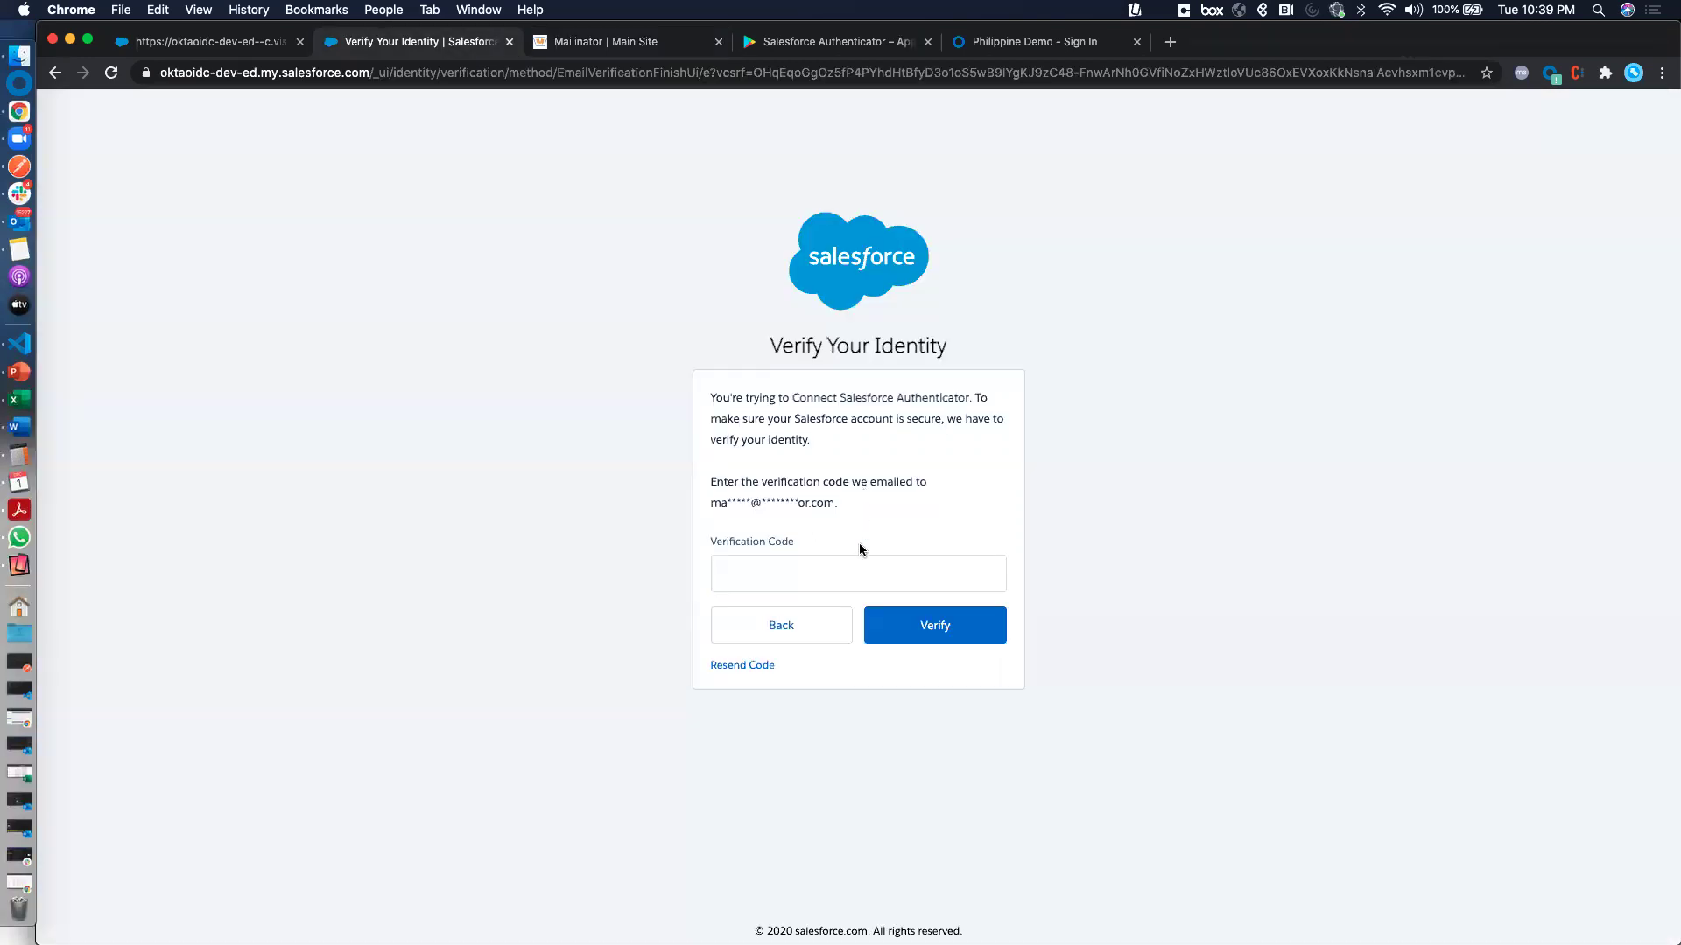
click(874, 569)
right_click(874, 564)
click(952, 675)
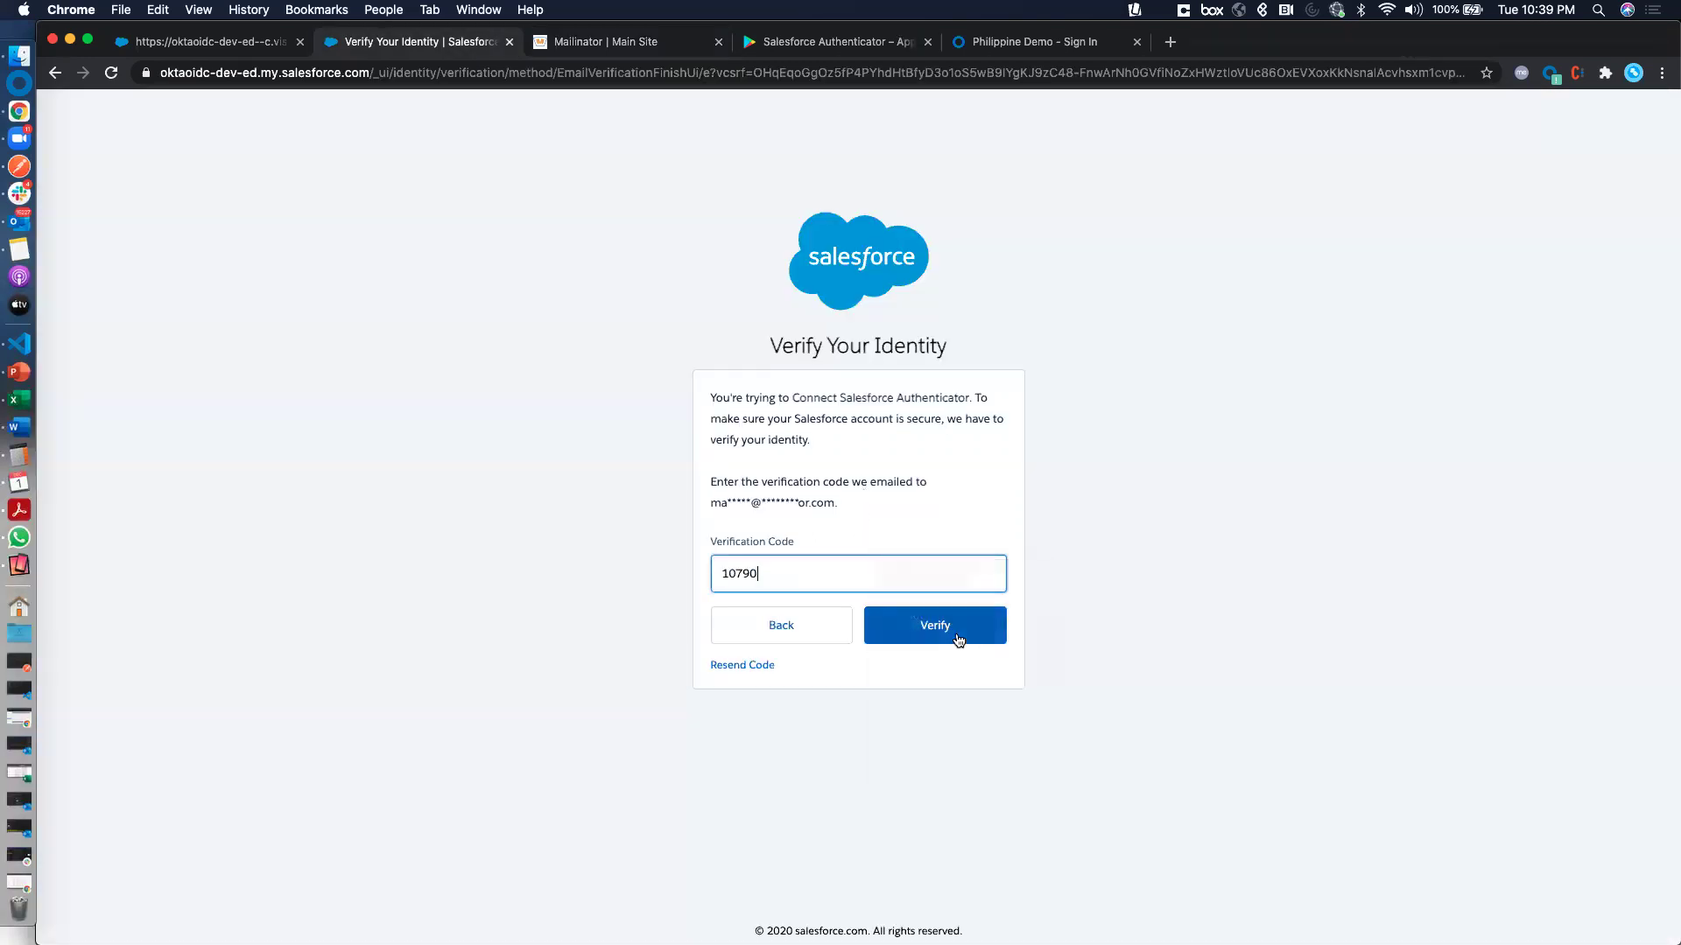
click(959, 640)
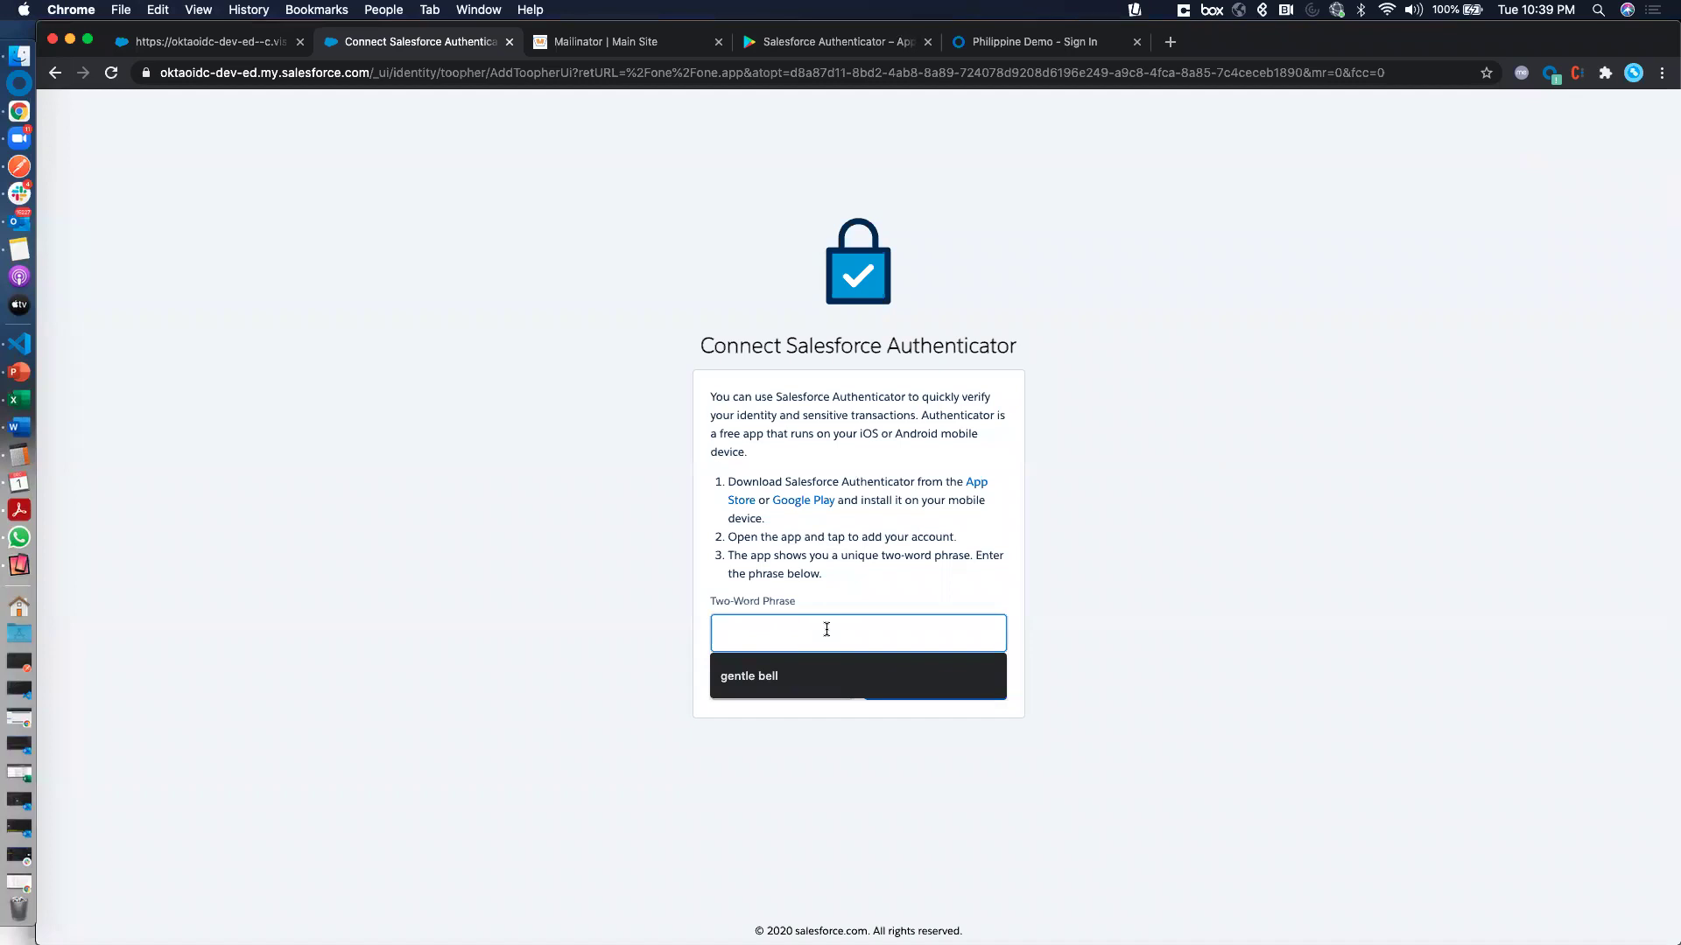
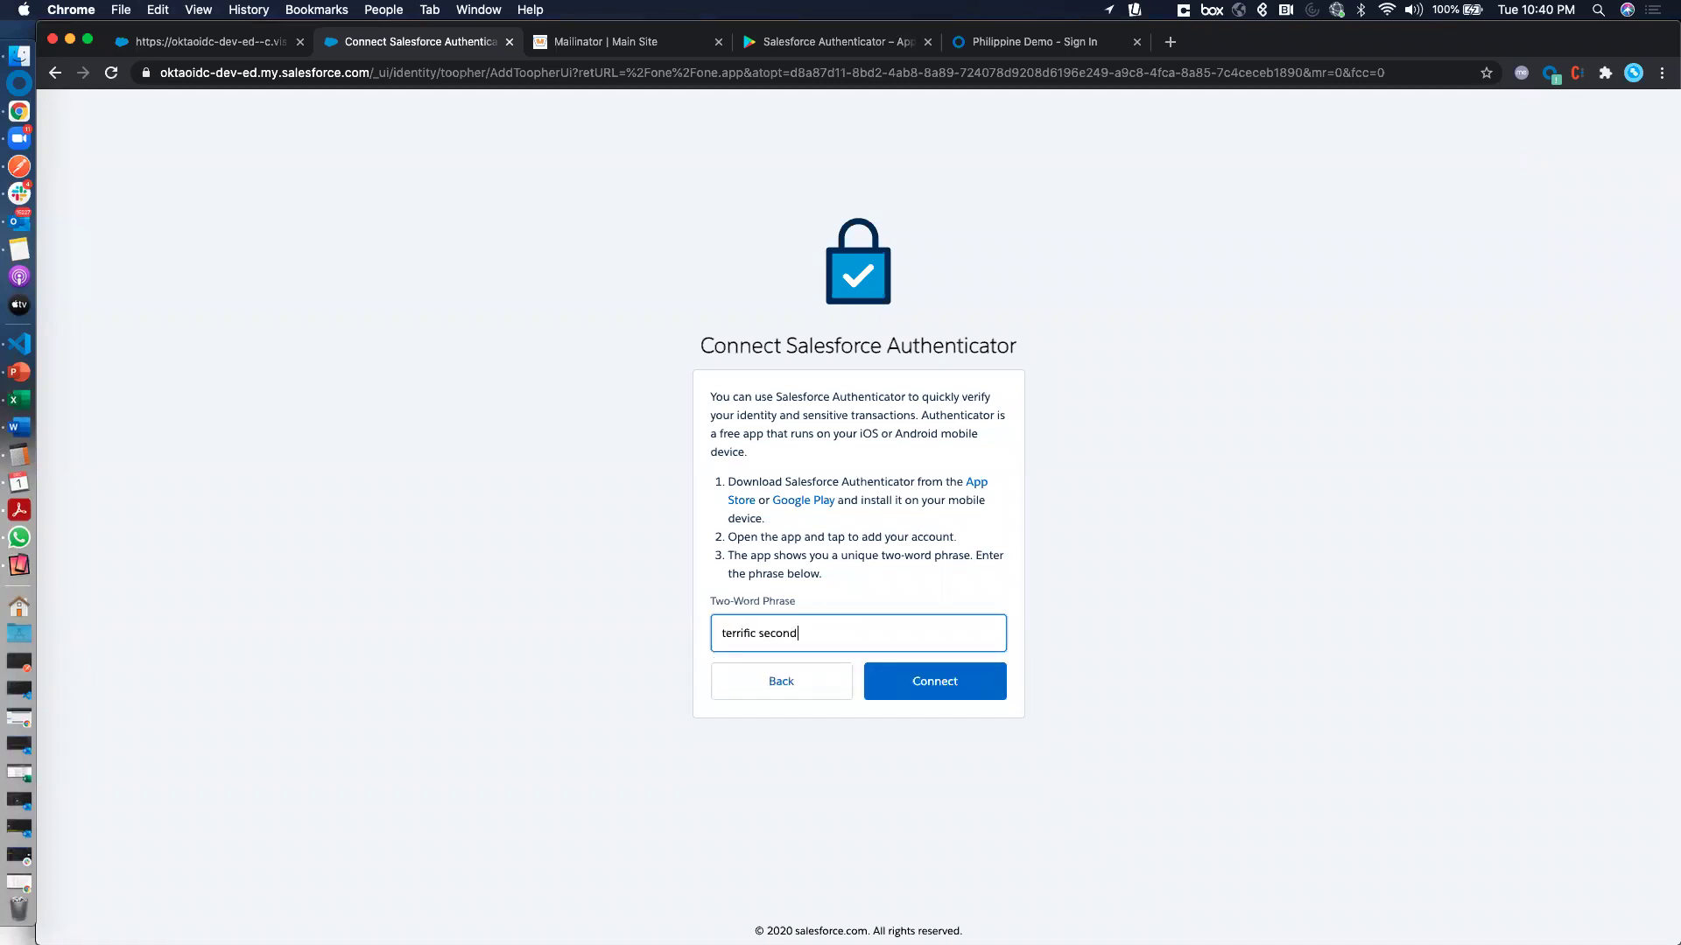
Enter the two-word phrase shown in the Authenticator app and connect it
click(937, 681)
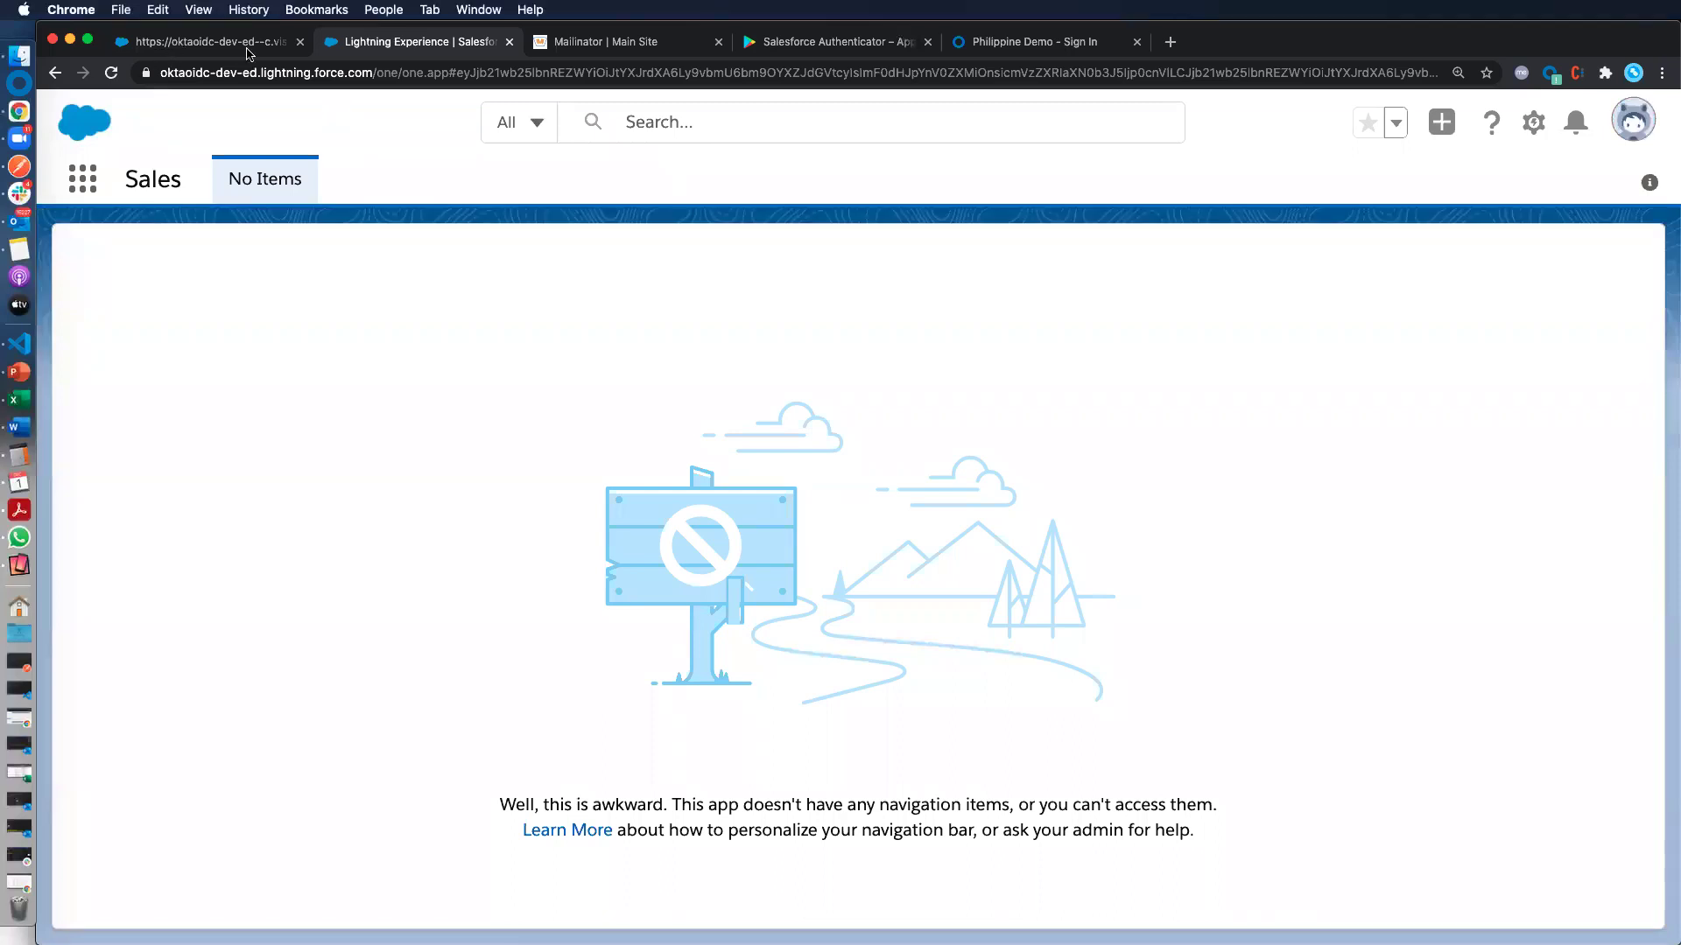
Return to the SFDCMFAPage Visualforce test page and reload it
click(175, 43)
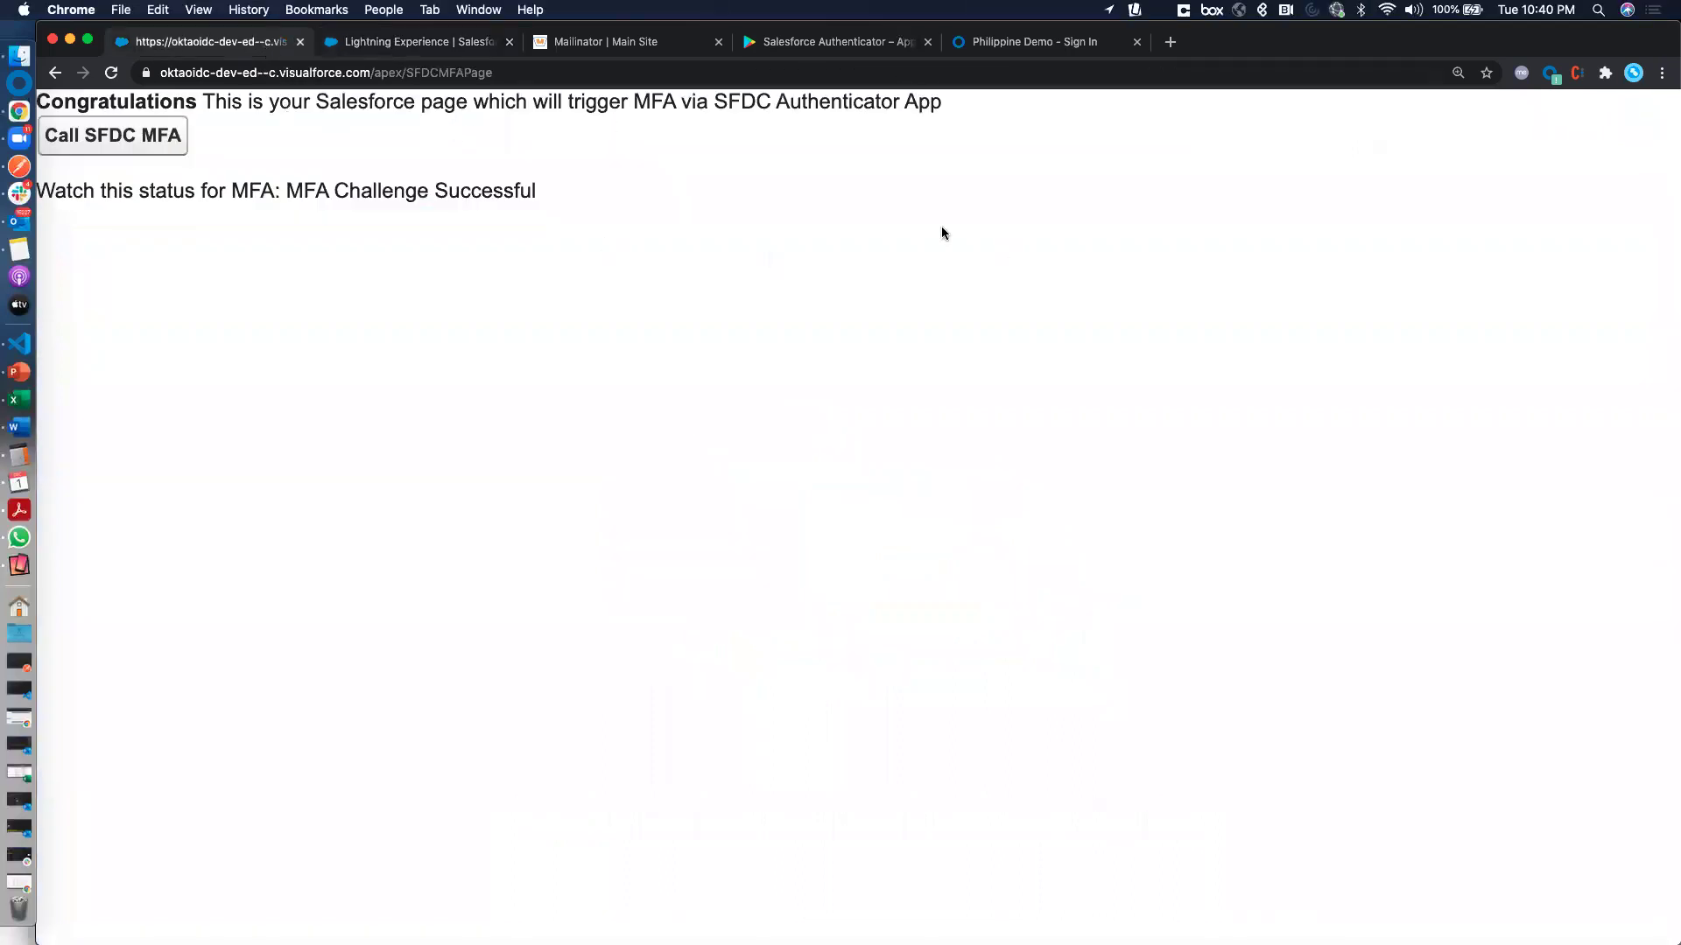
drag(1287, 42, 1337, 180)
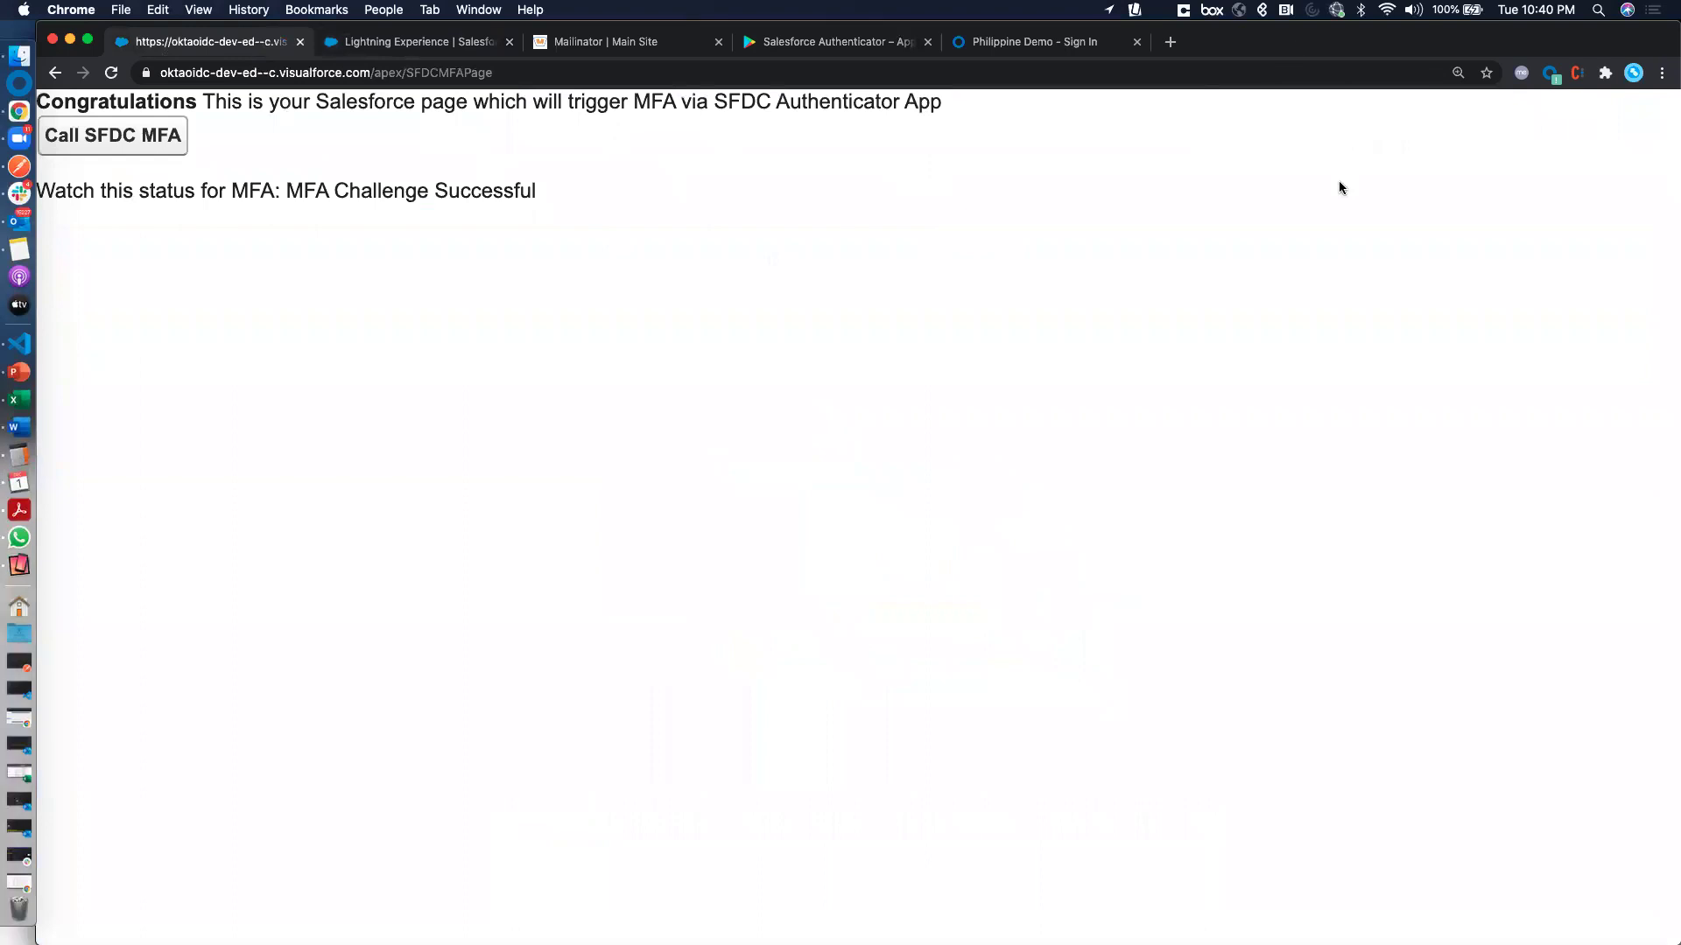
double_click(1294, 192)
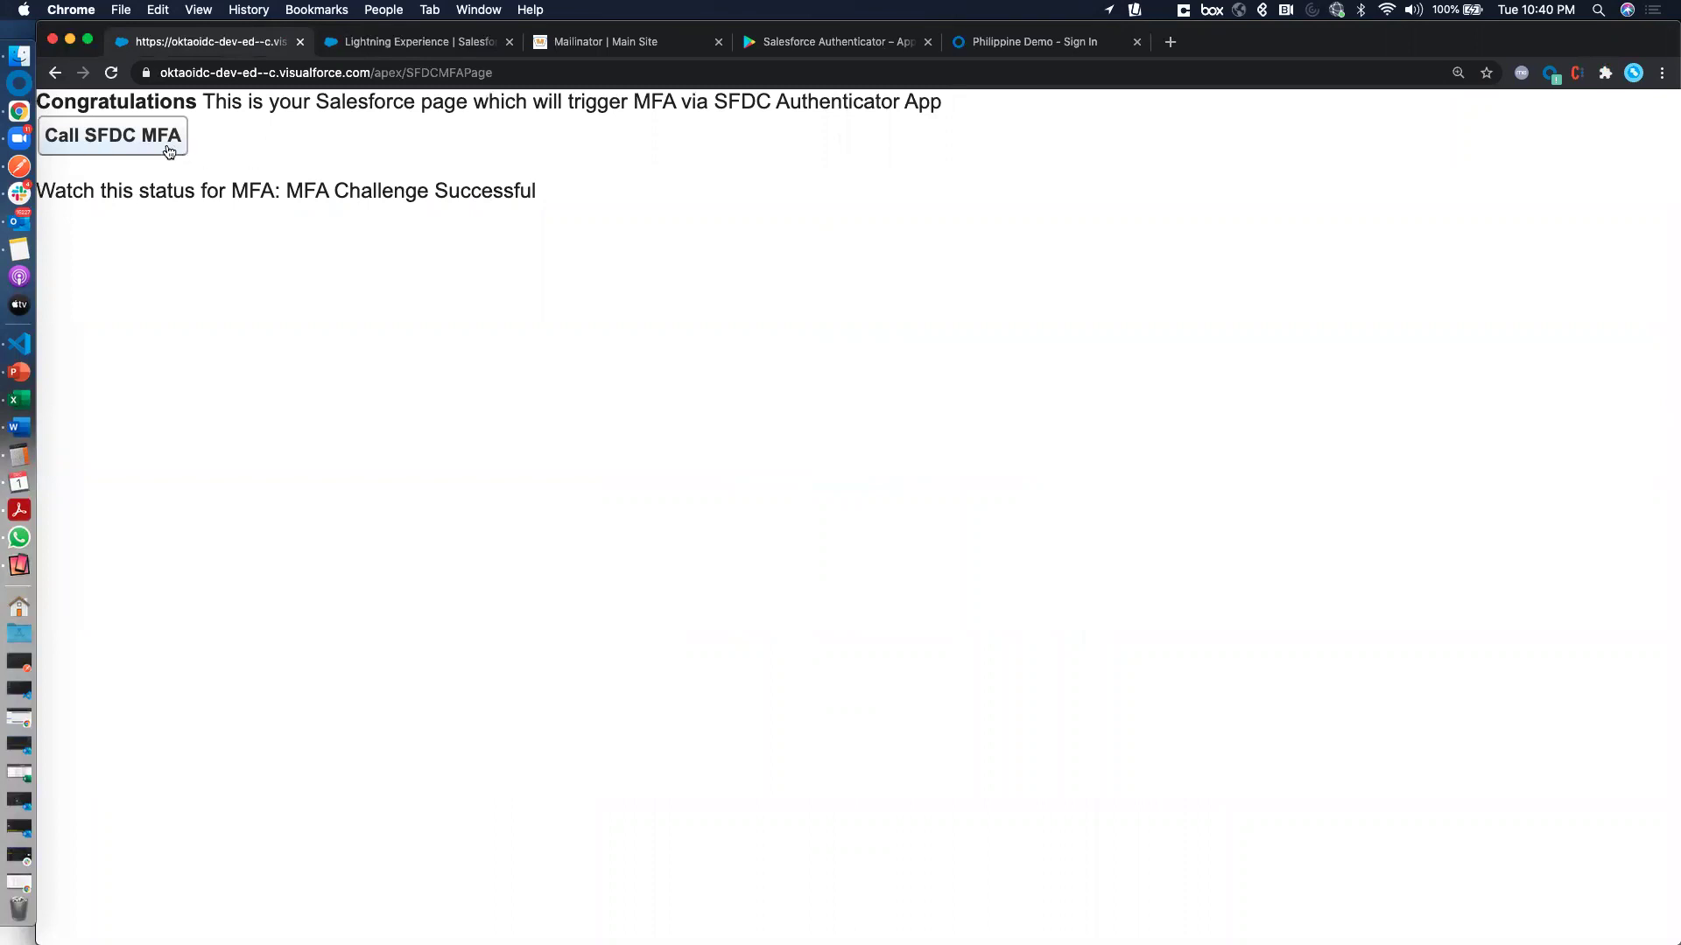
click(1175, 73)
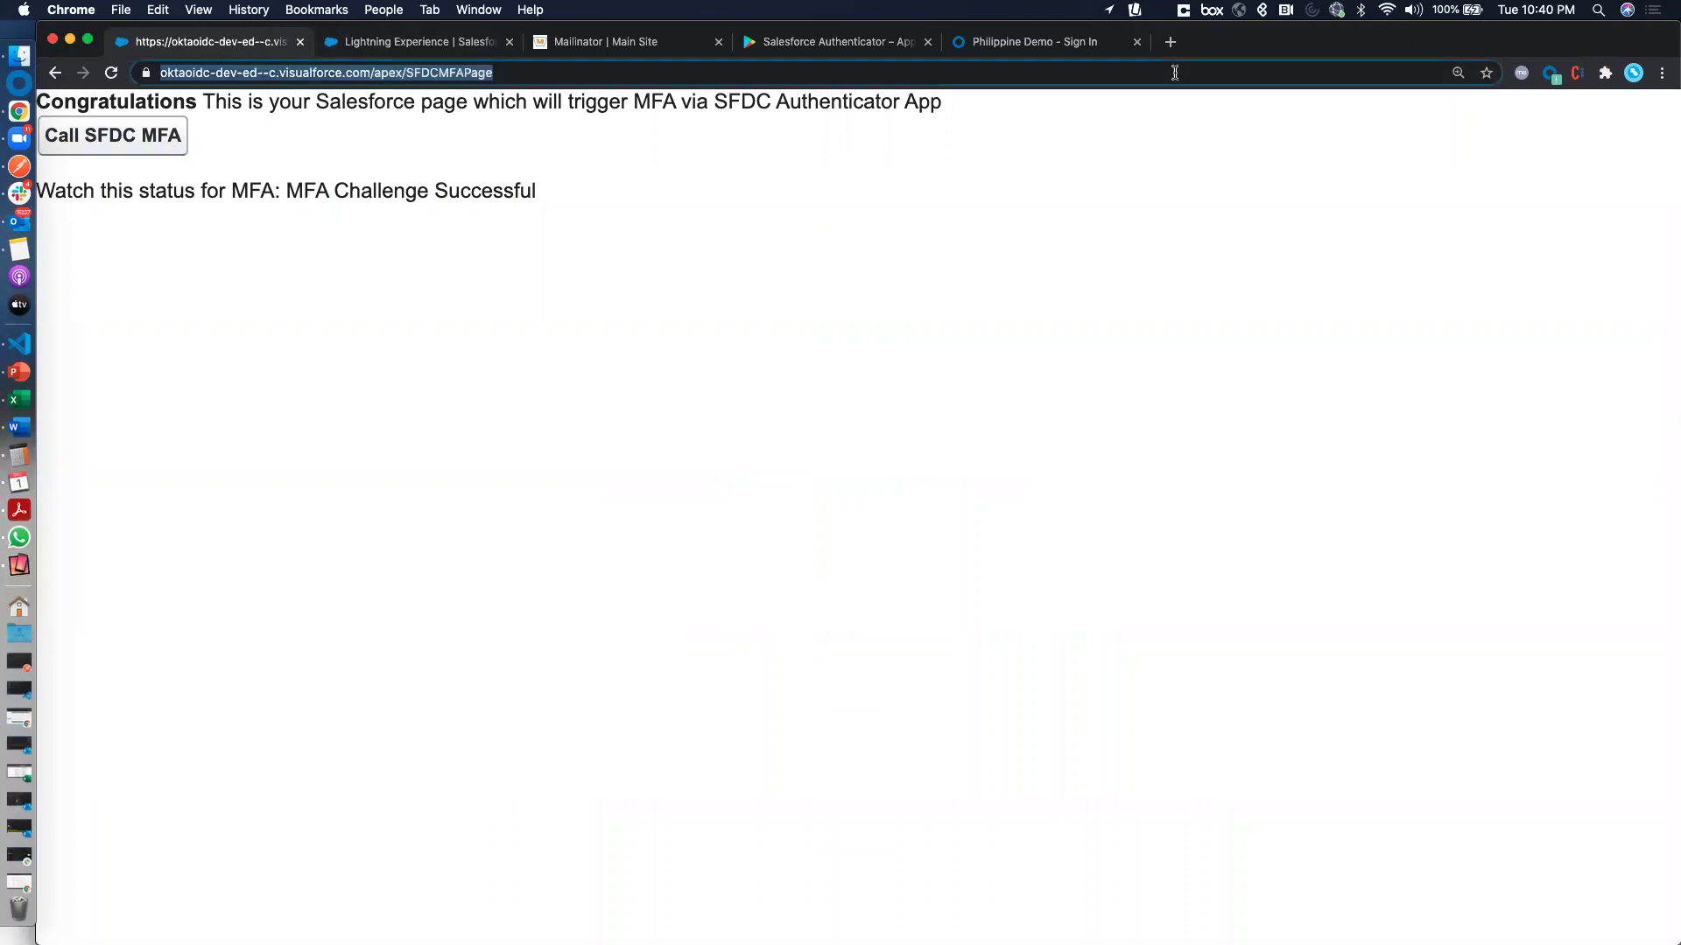
key(Return)
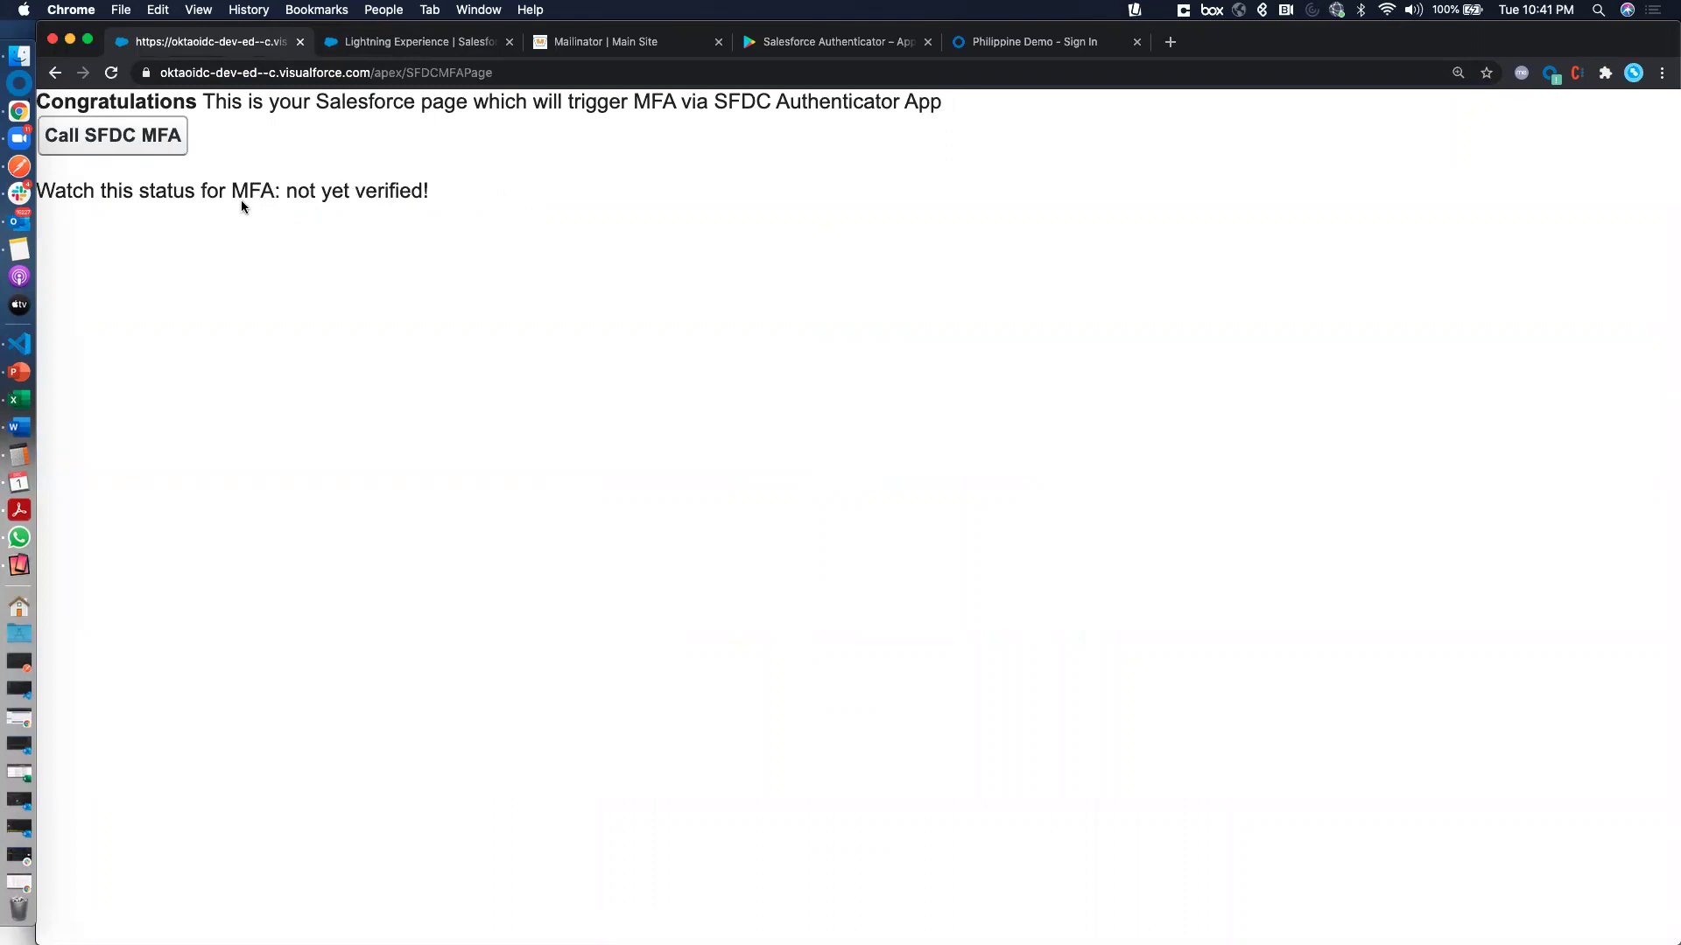
Trigger the Salesforce Authenticator challenge with Call SFDC MFA on SFDCMFAPage
click(129, 146)
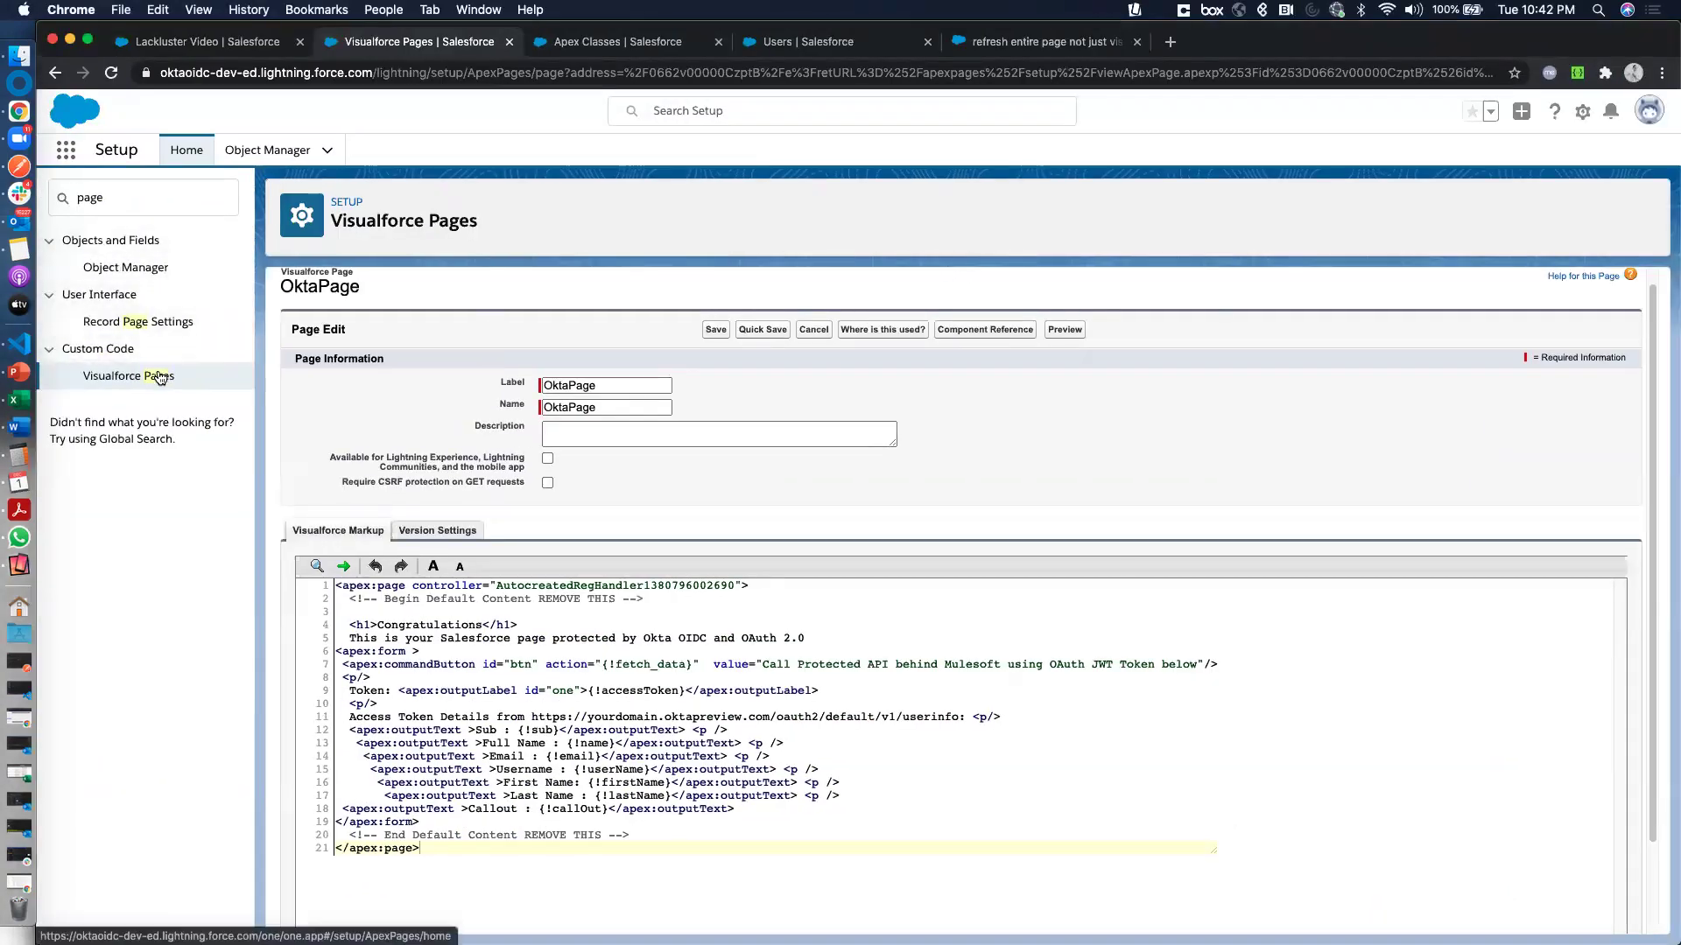
Open SFDCMFAPage's markup and review its MFA status output and fetch_data action
click(159, 377)
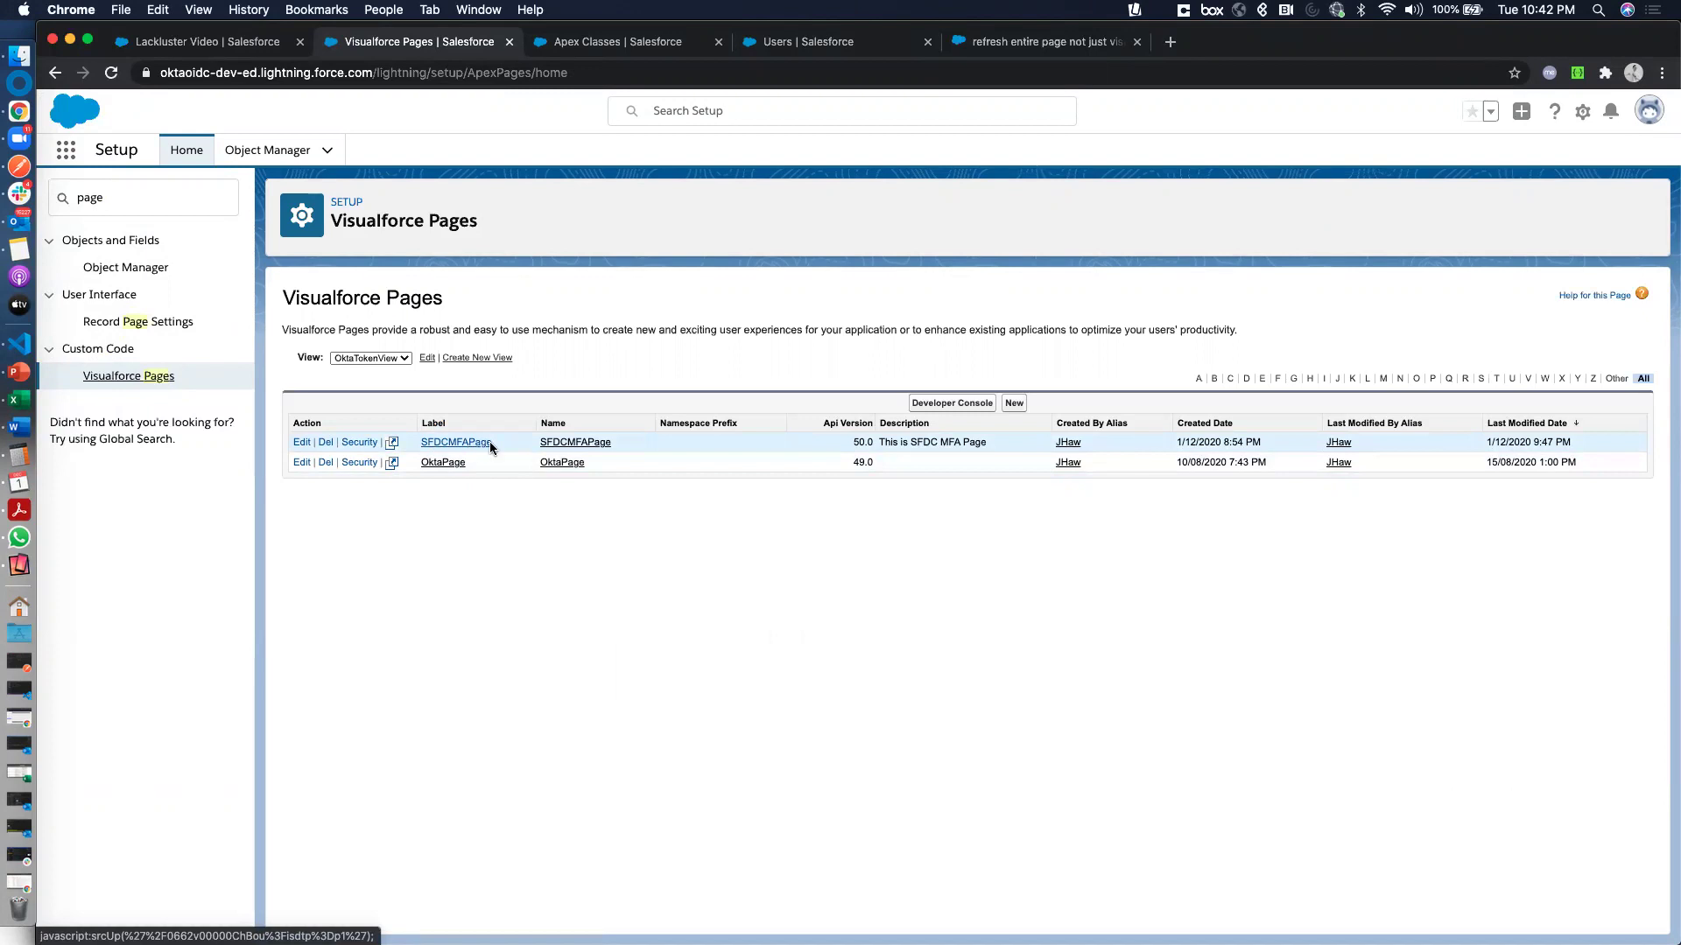
click(473, 445)
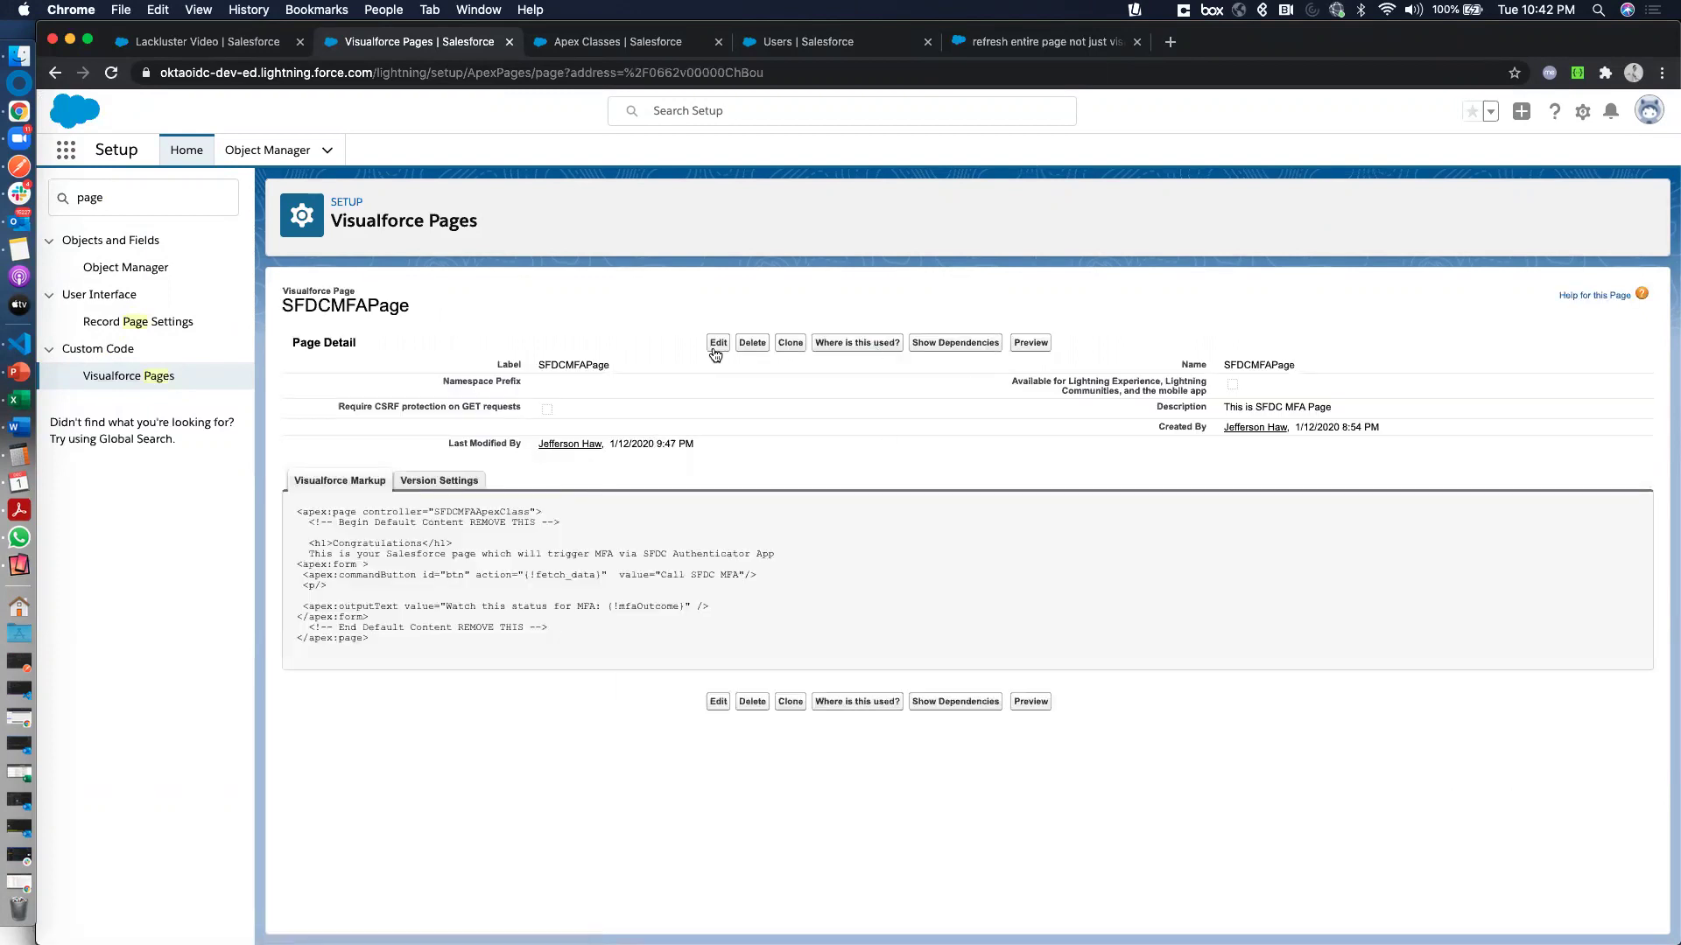
click(717, 344)
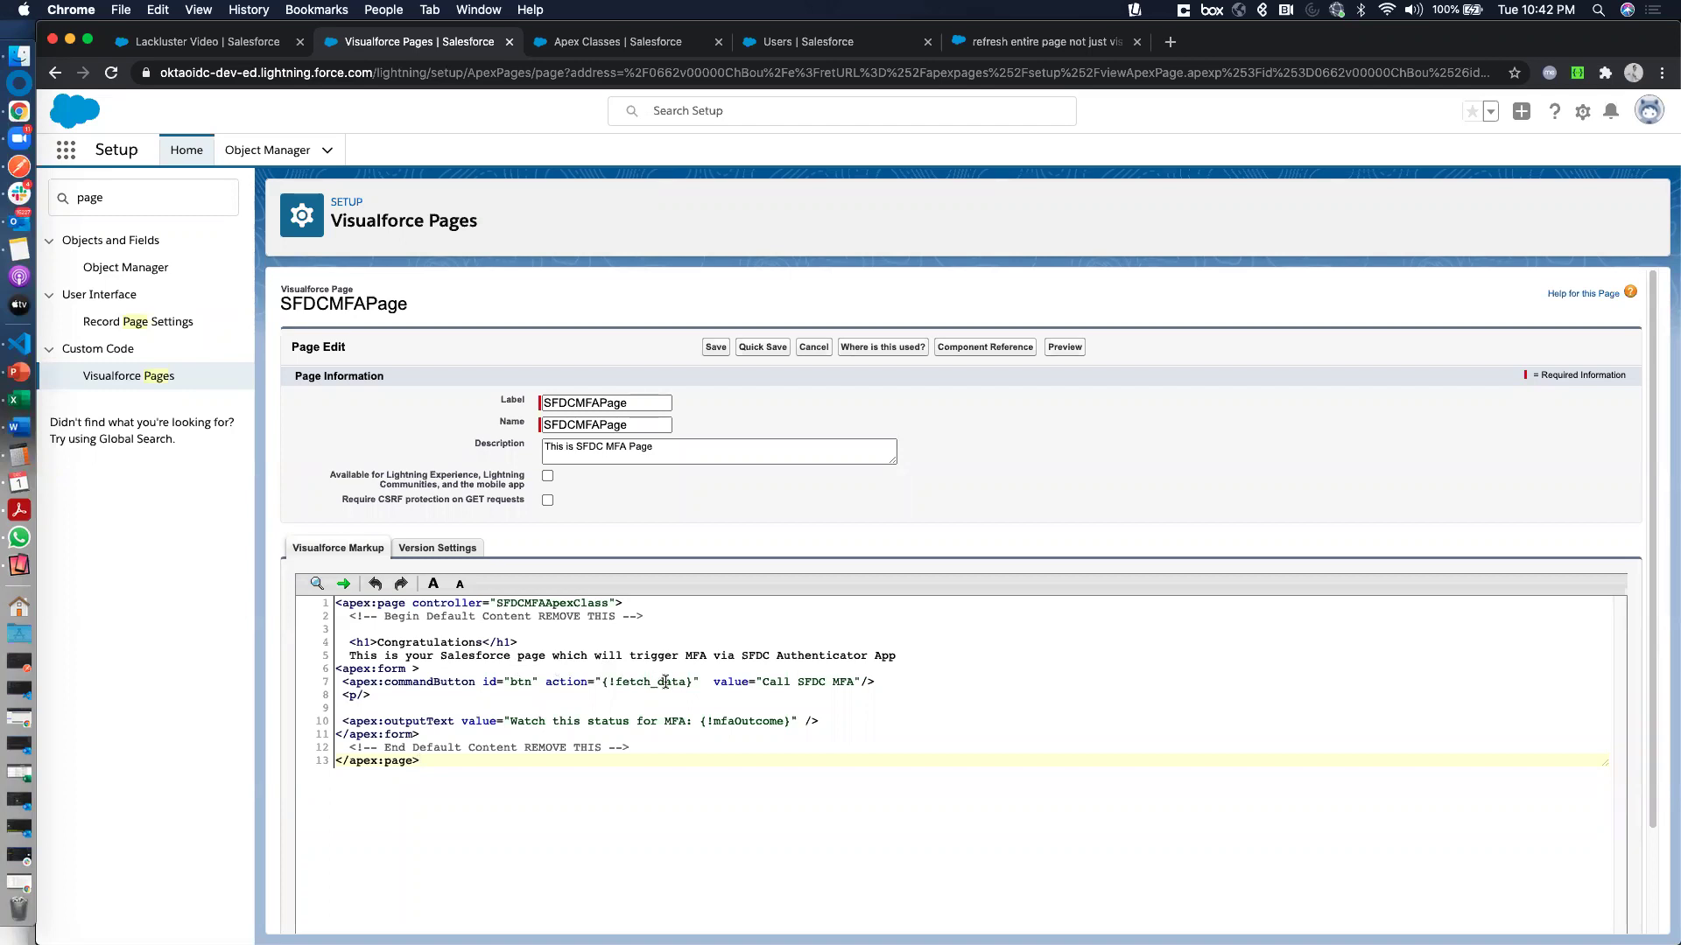
click(753, 720)
click(654, 683)
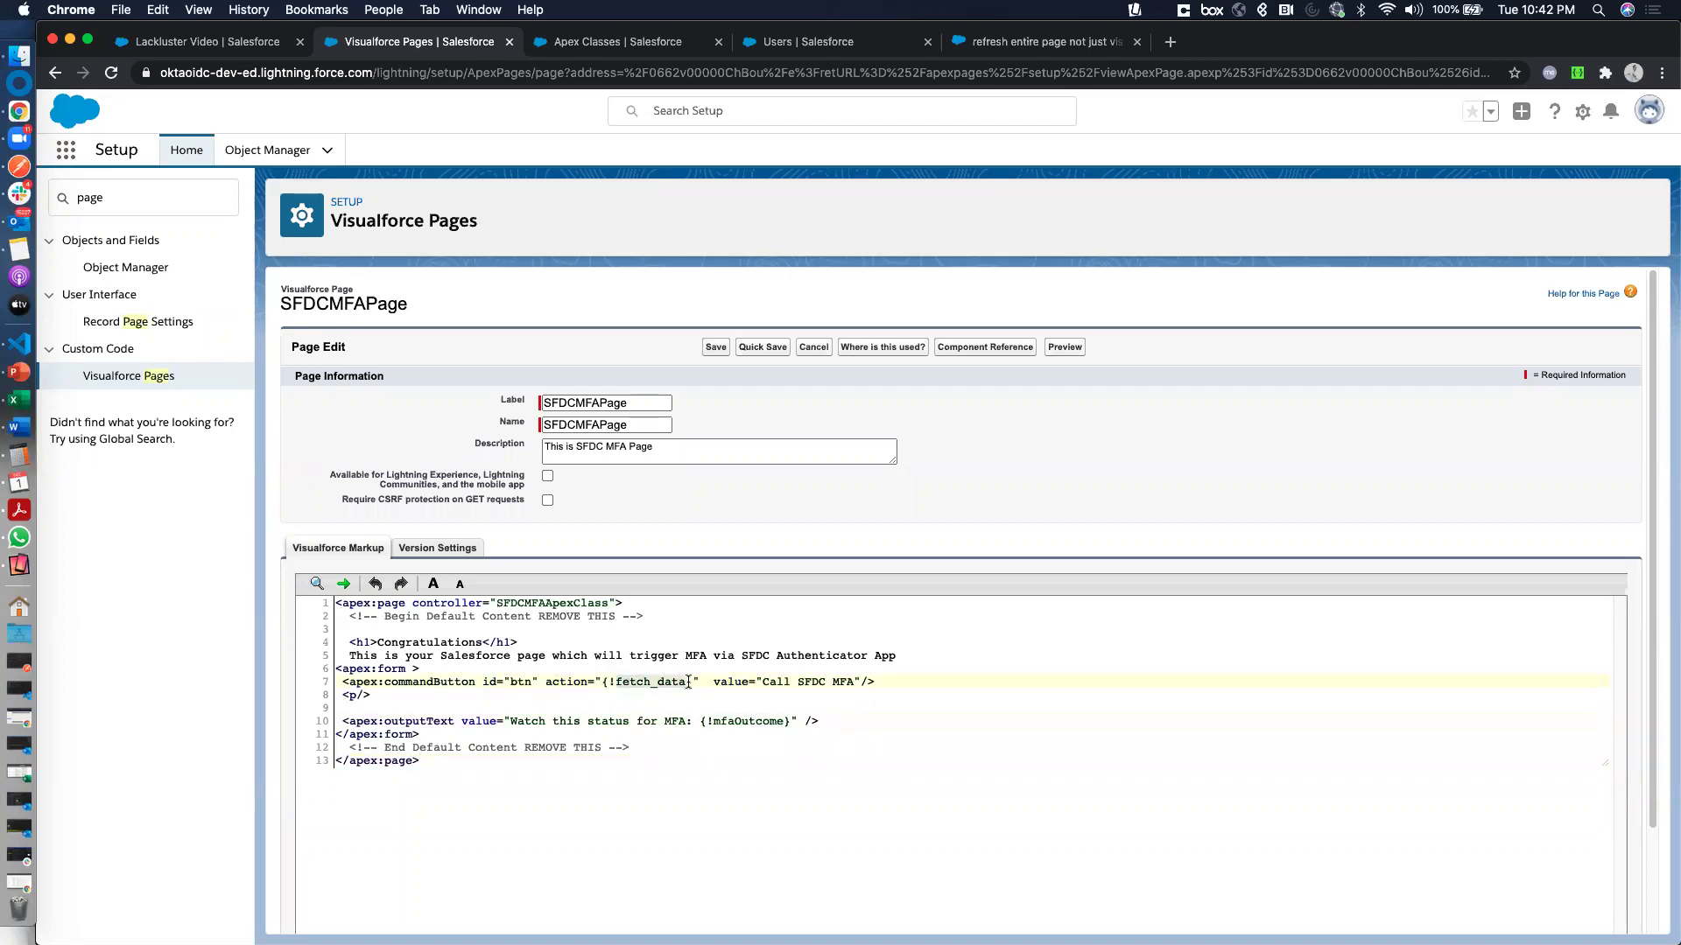
click(644, 42)
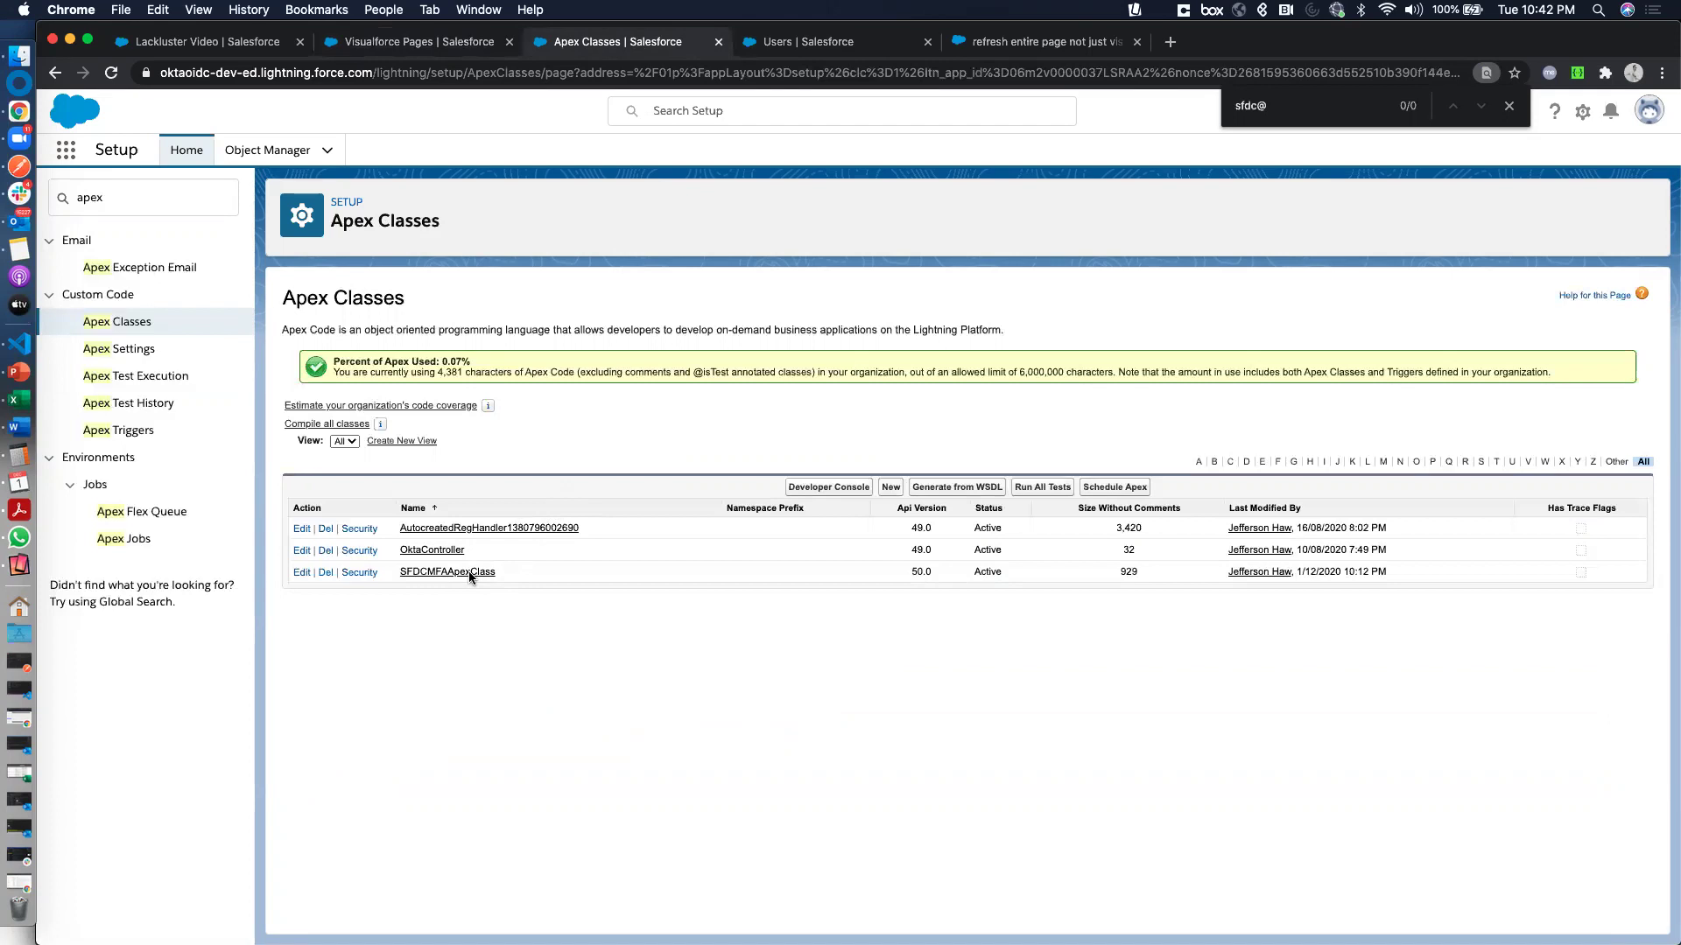
Open SFDCMFAApexClass and review the mfaOutcome property's initial 'not yet verified!' value
click(301, 572)
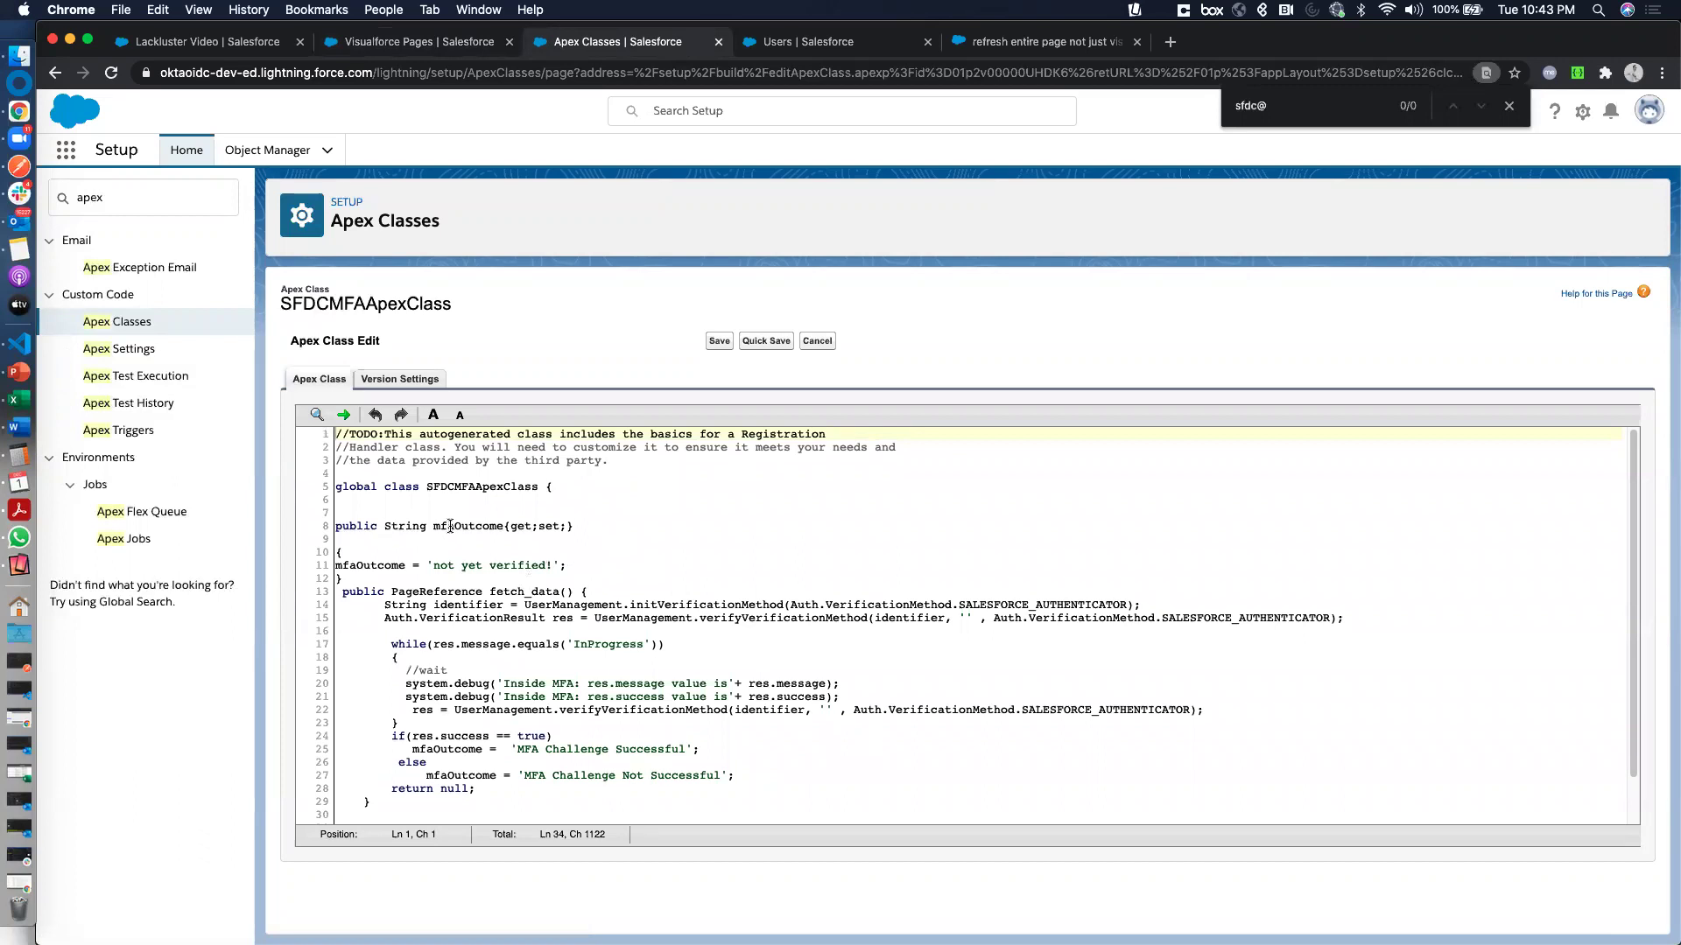
double_click(443, 527)
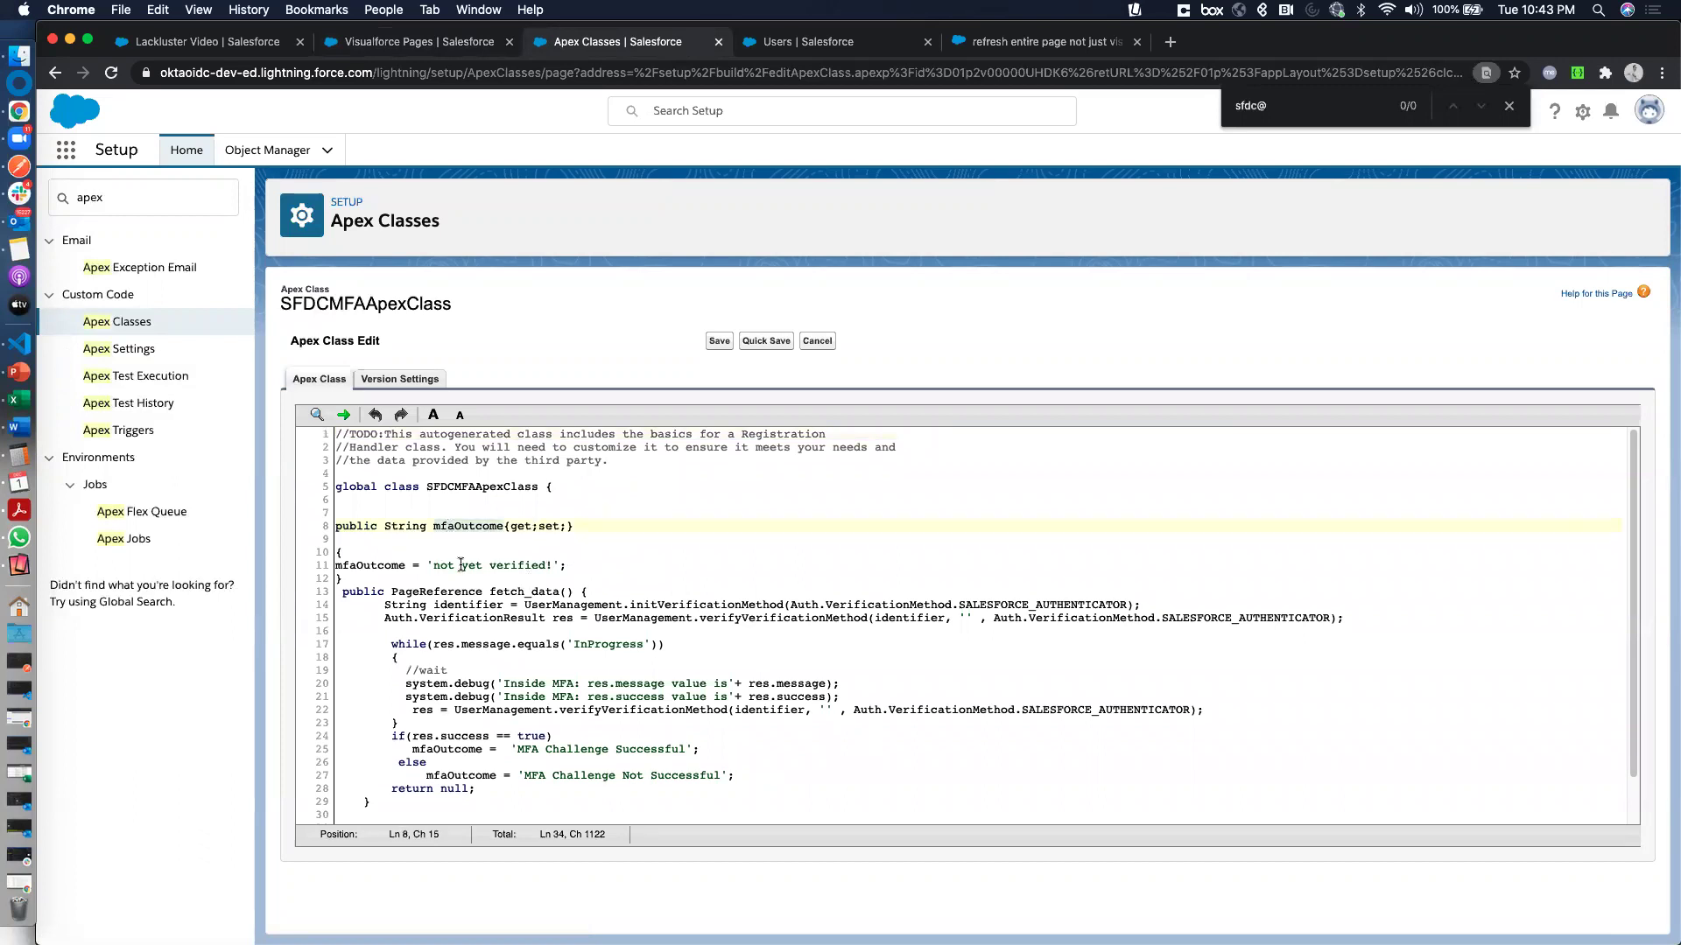
click(333, 566)
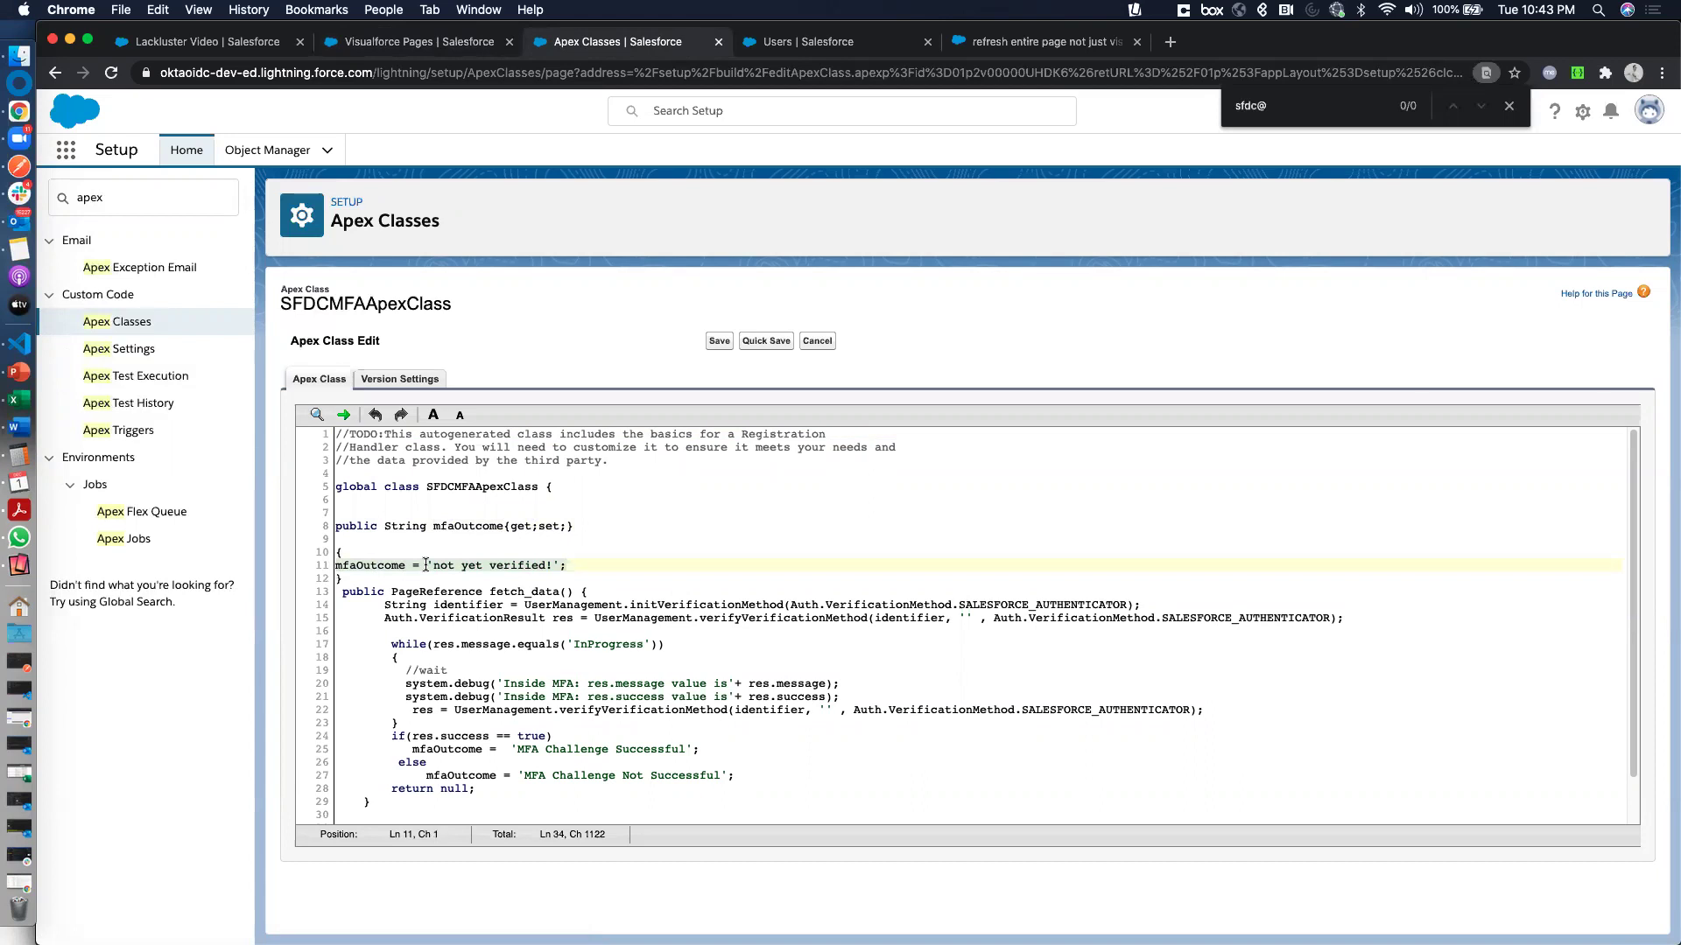
scroll(525, 591, down, 1)
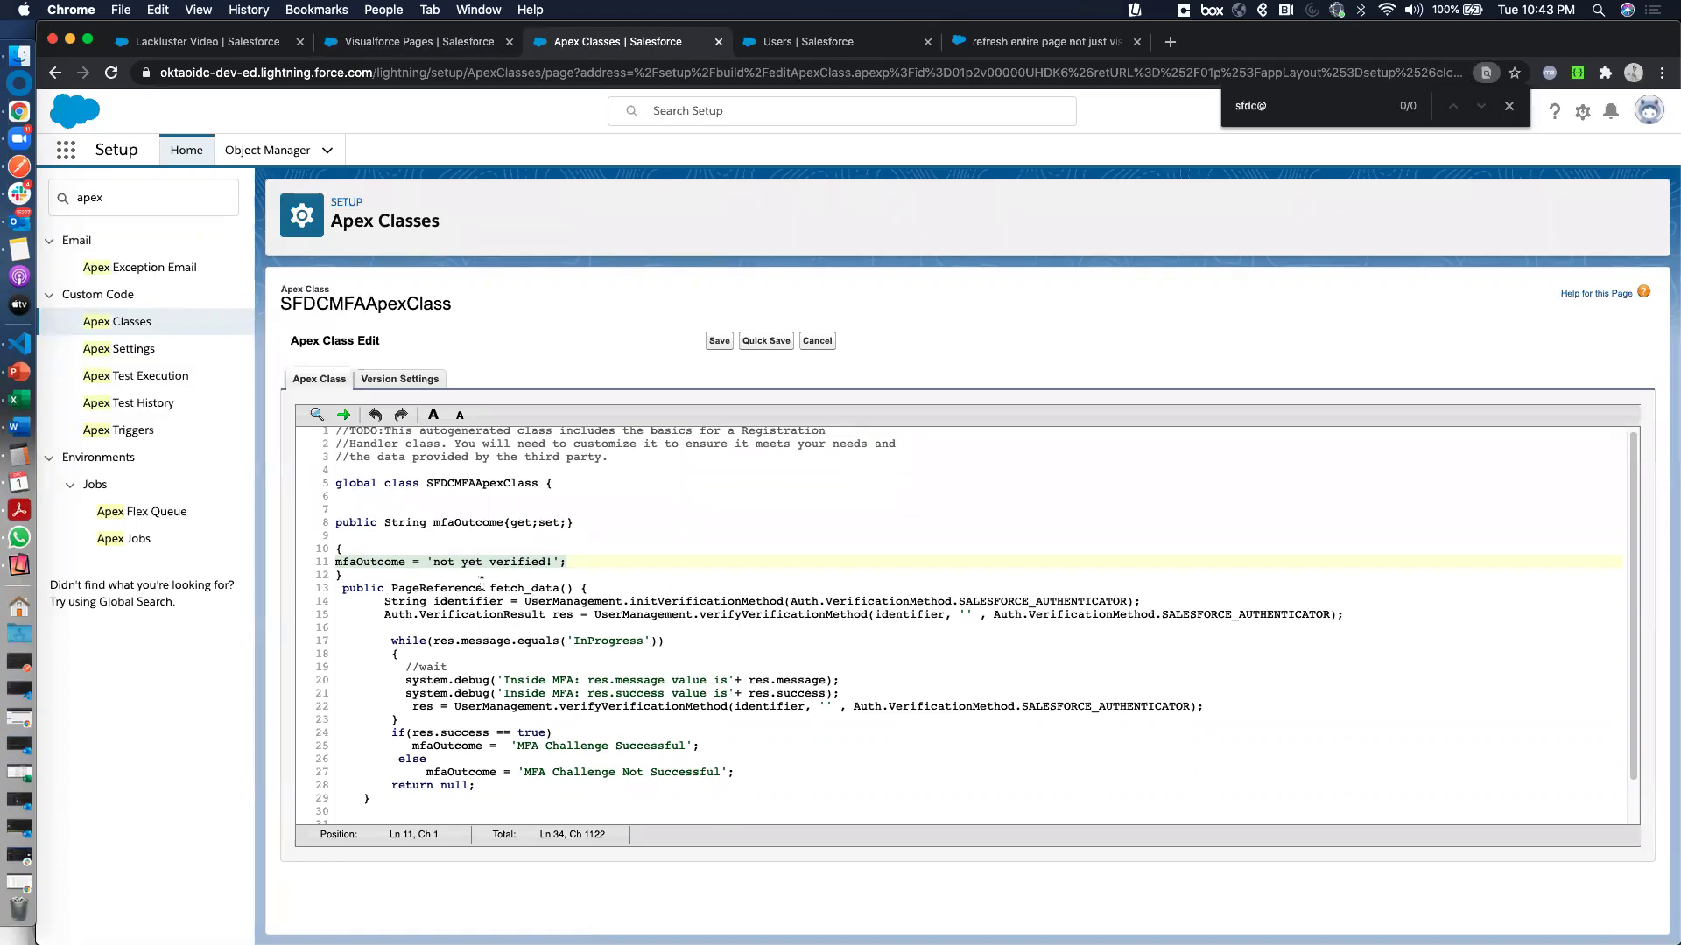
Walk through fetch_data: verification call, wait loop, res.success check and not-successful outcome
click(483, 588)
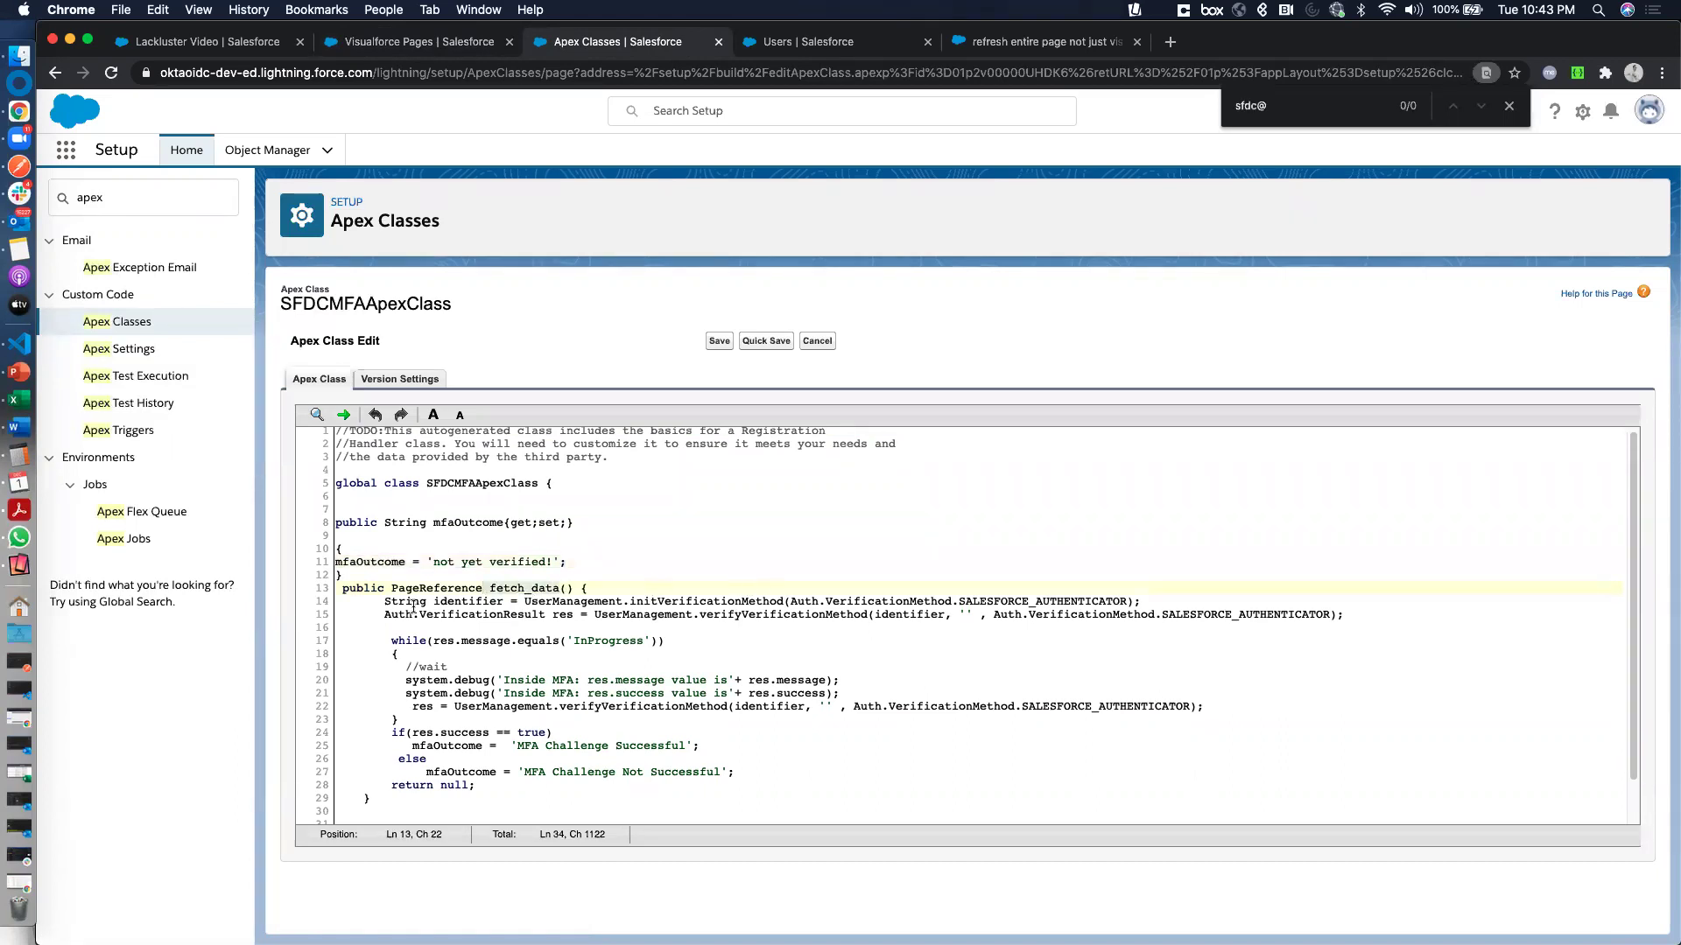
drag(378, 602, 1176, 600)
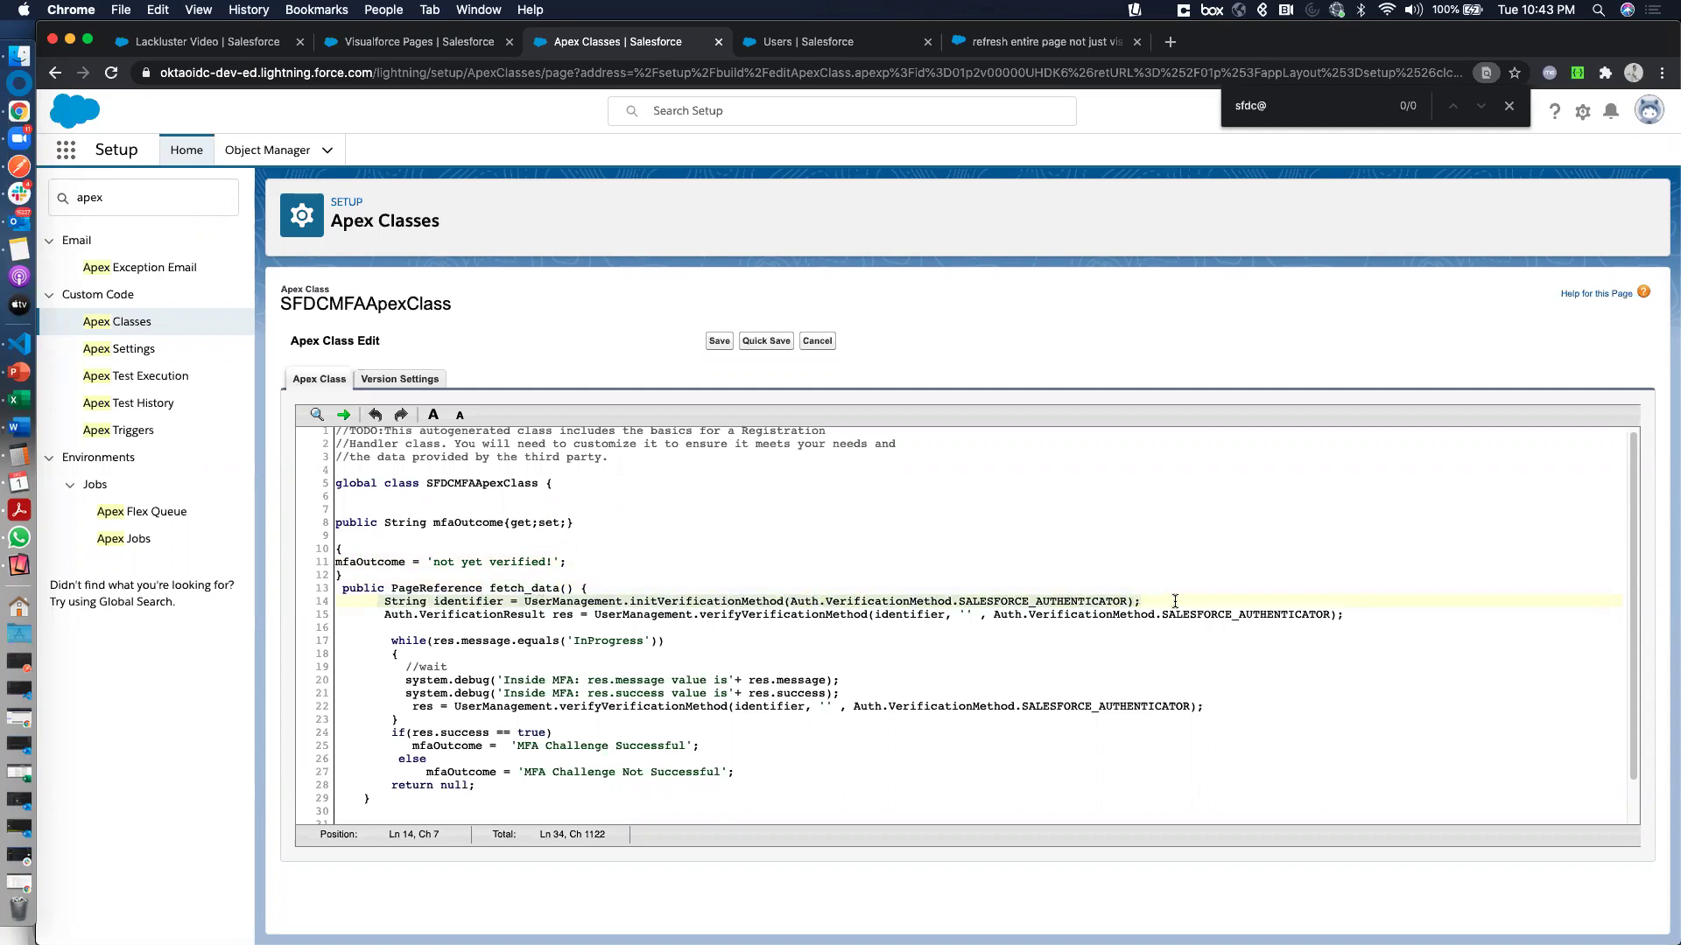
click(380, 619)
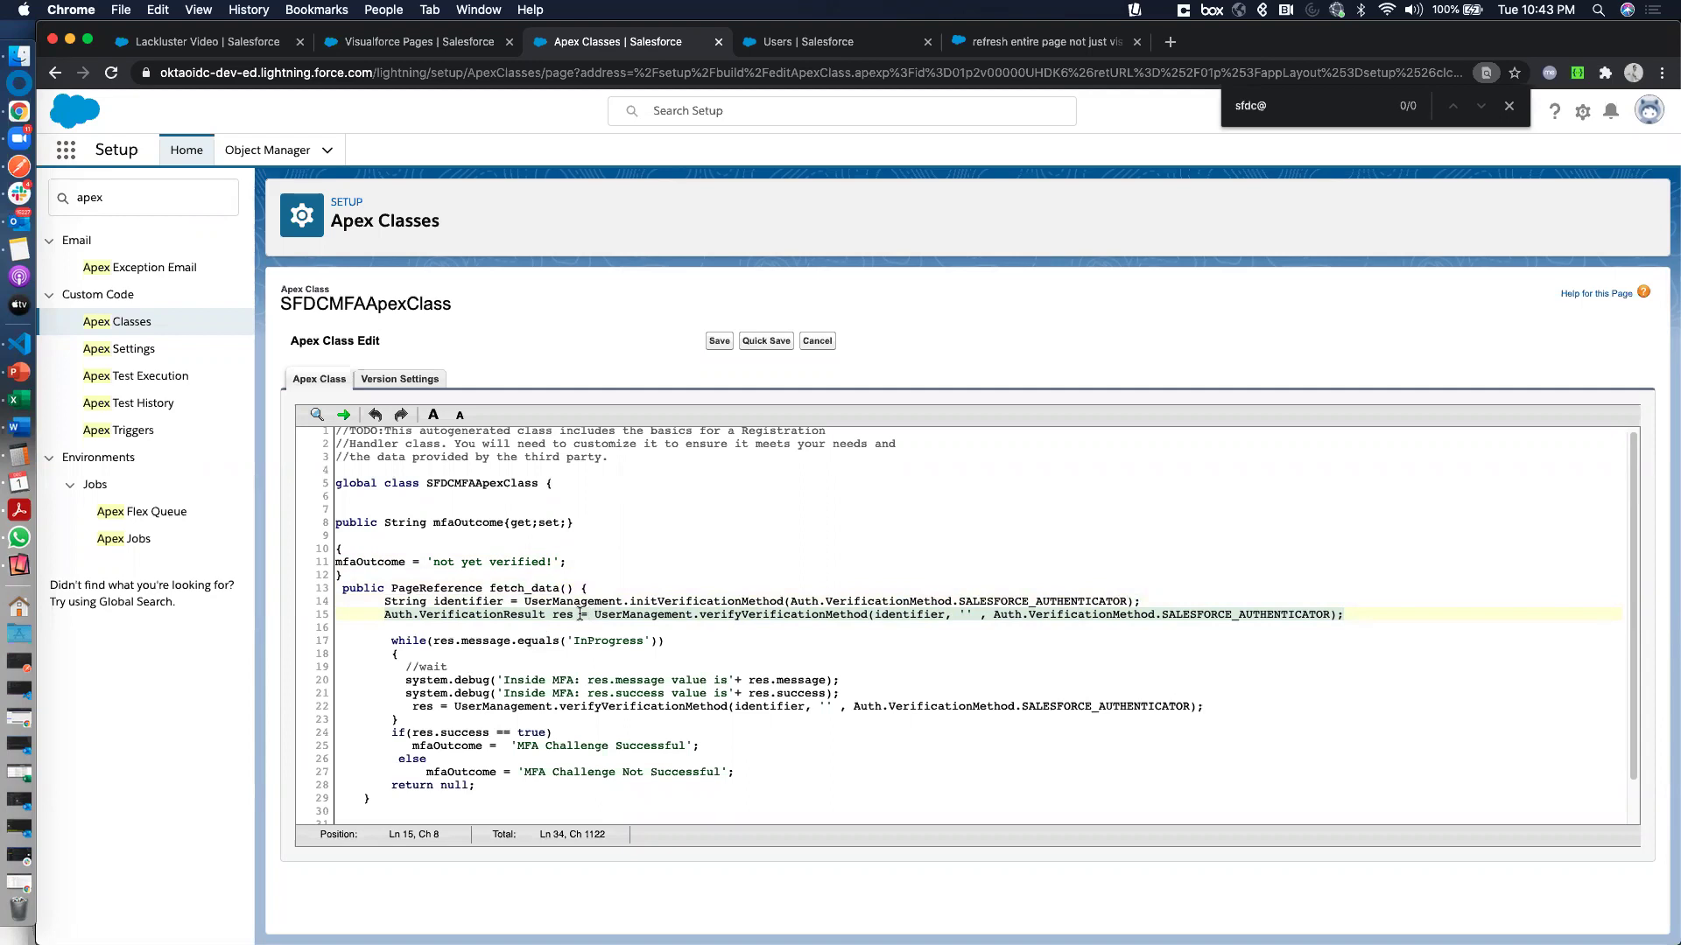
click(553, 616)
key(alt+Left)
key(alt+Left)
key(alt+Left)
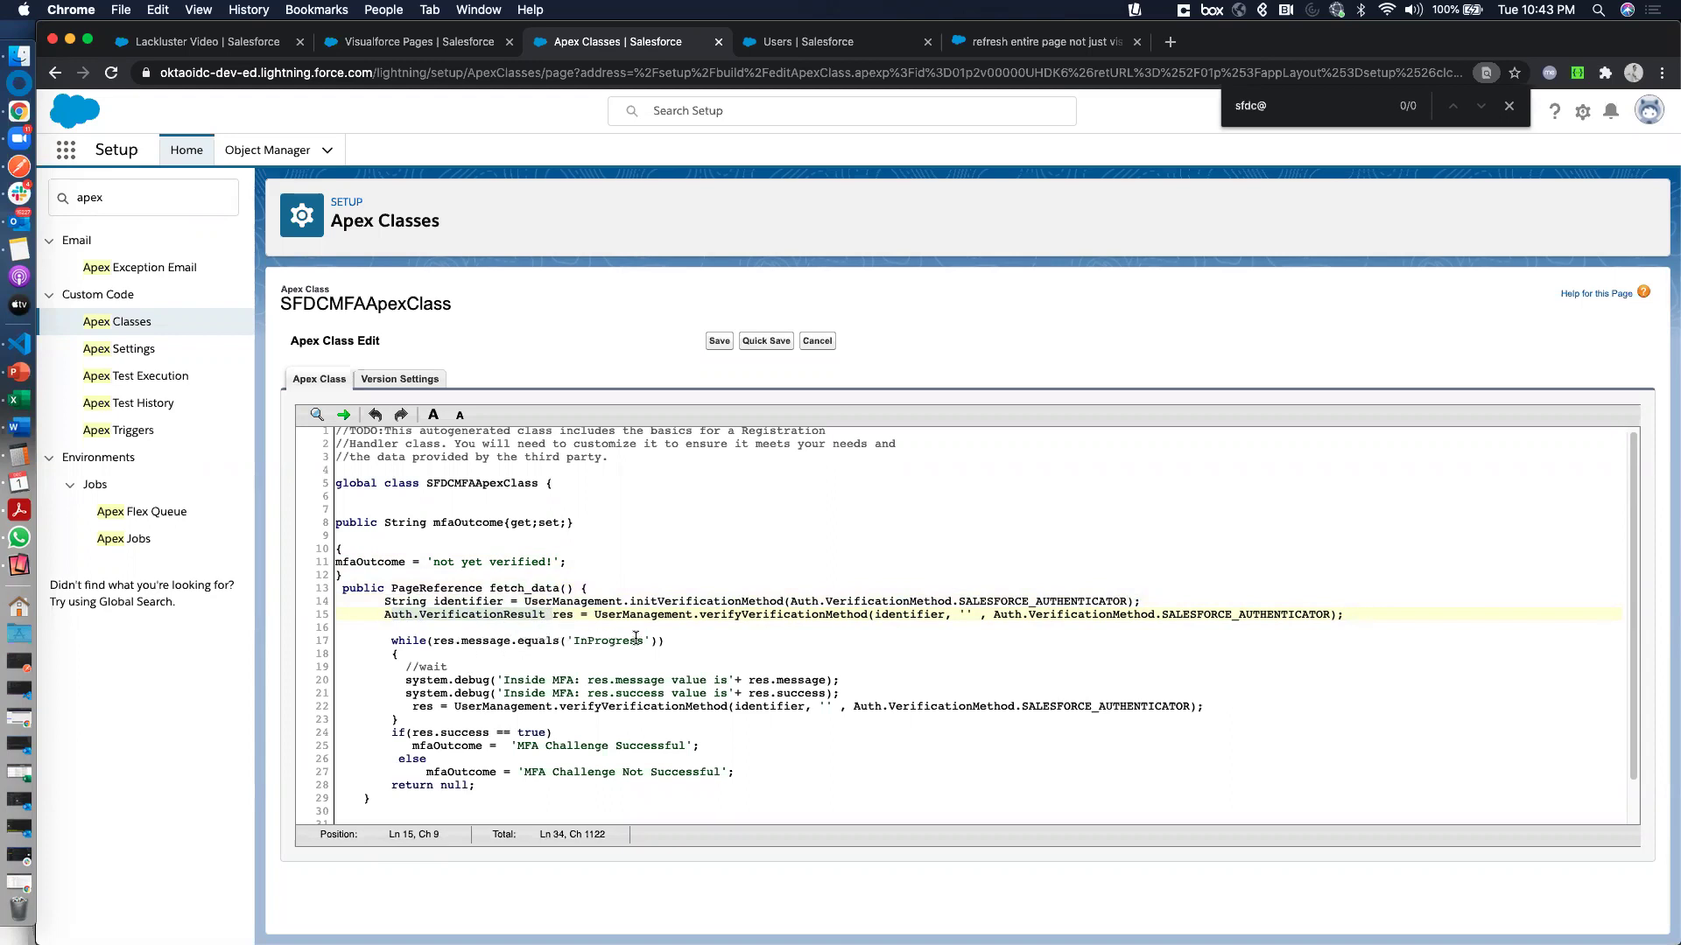
click(400, 682)
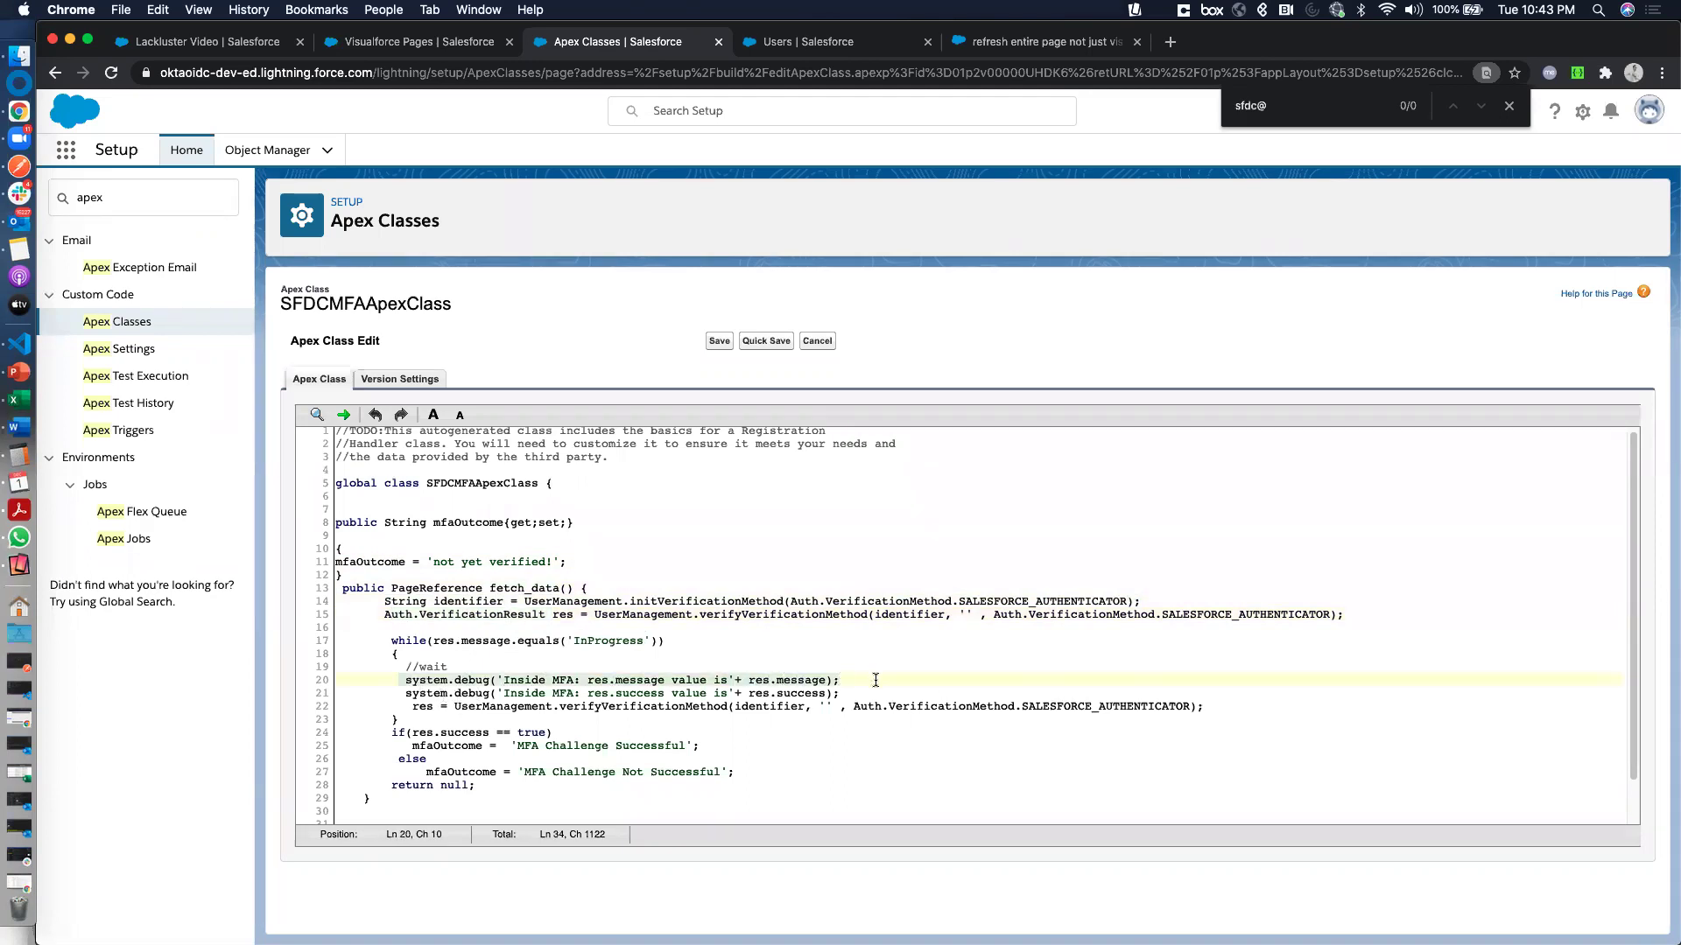
key(Down)
key(Down)
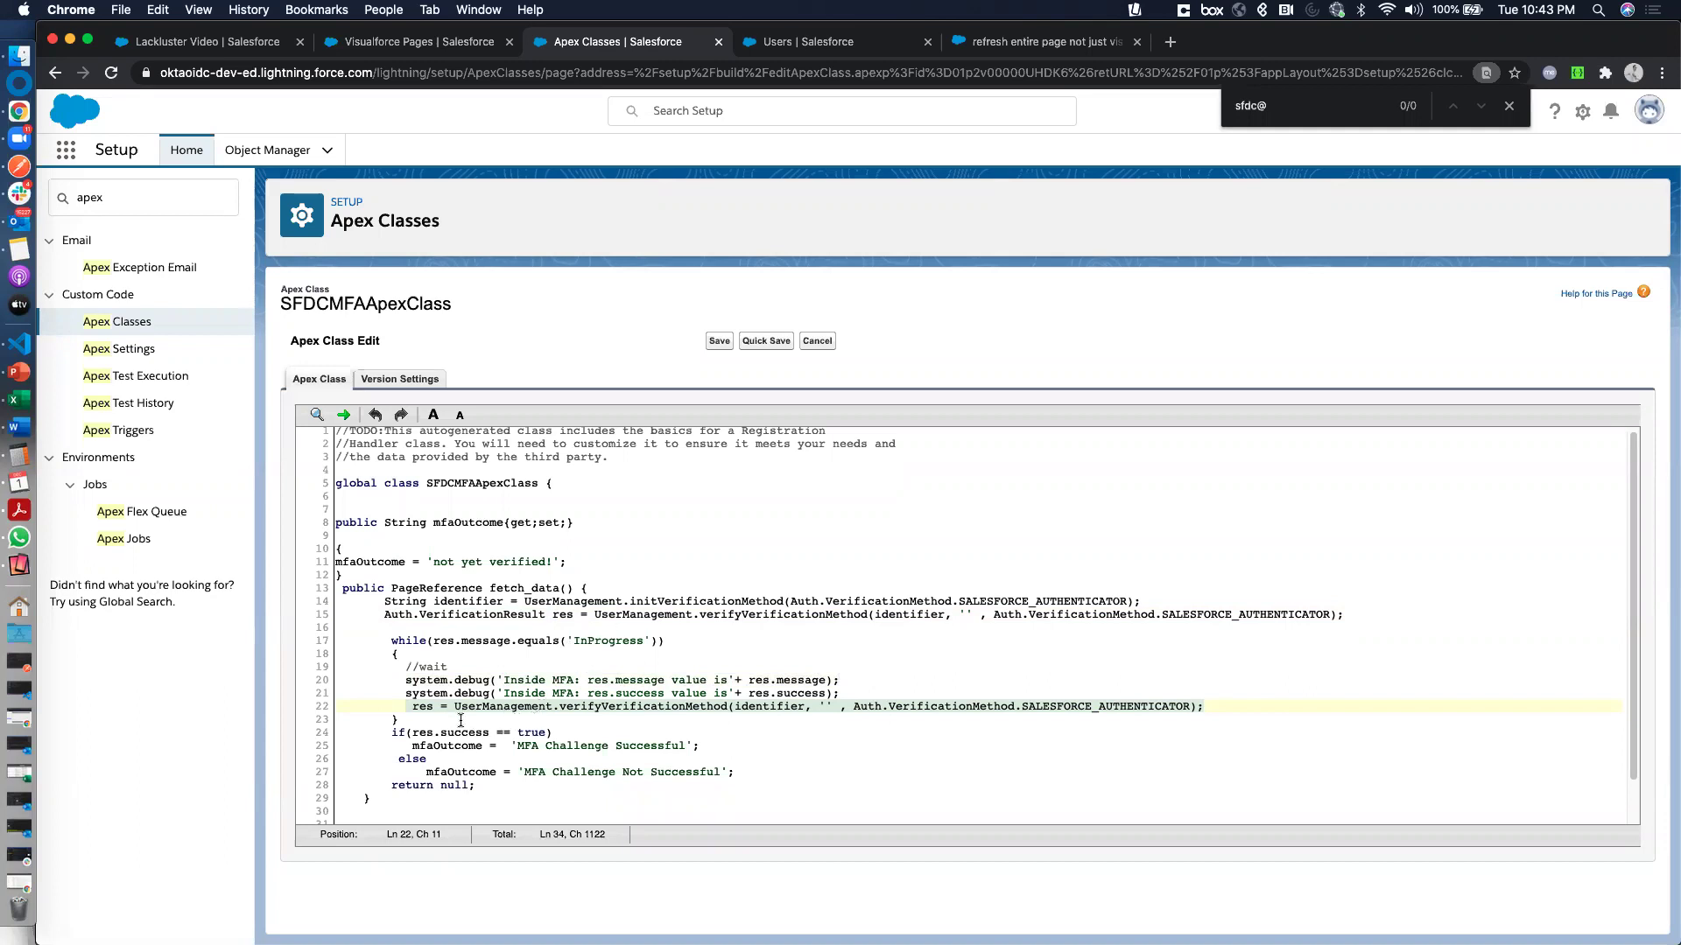
drag(413, 732, 716, 743)
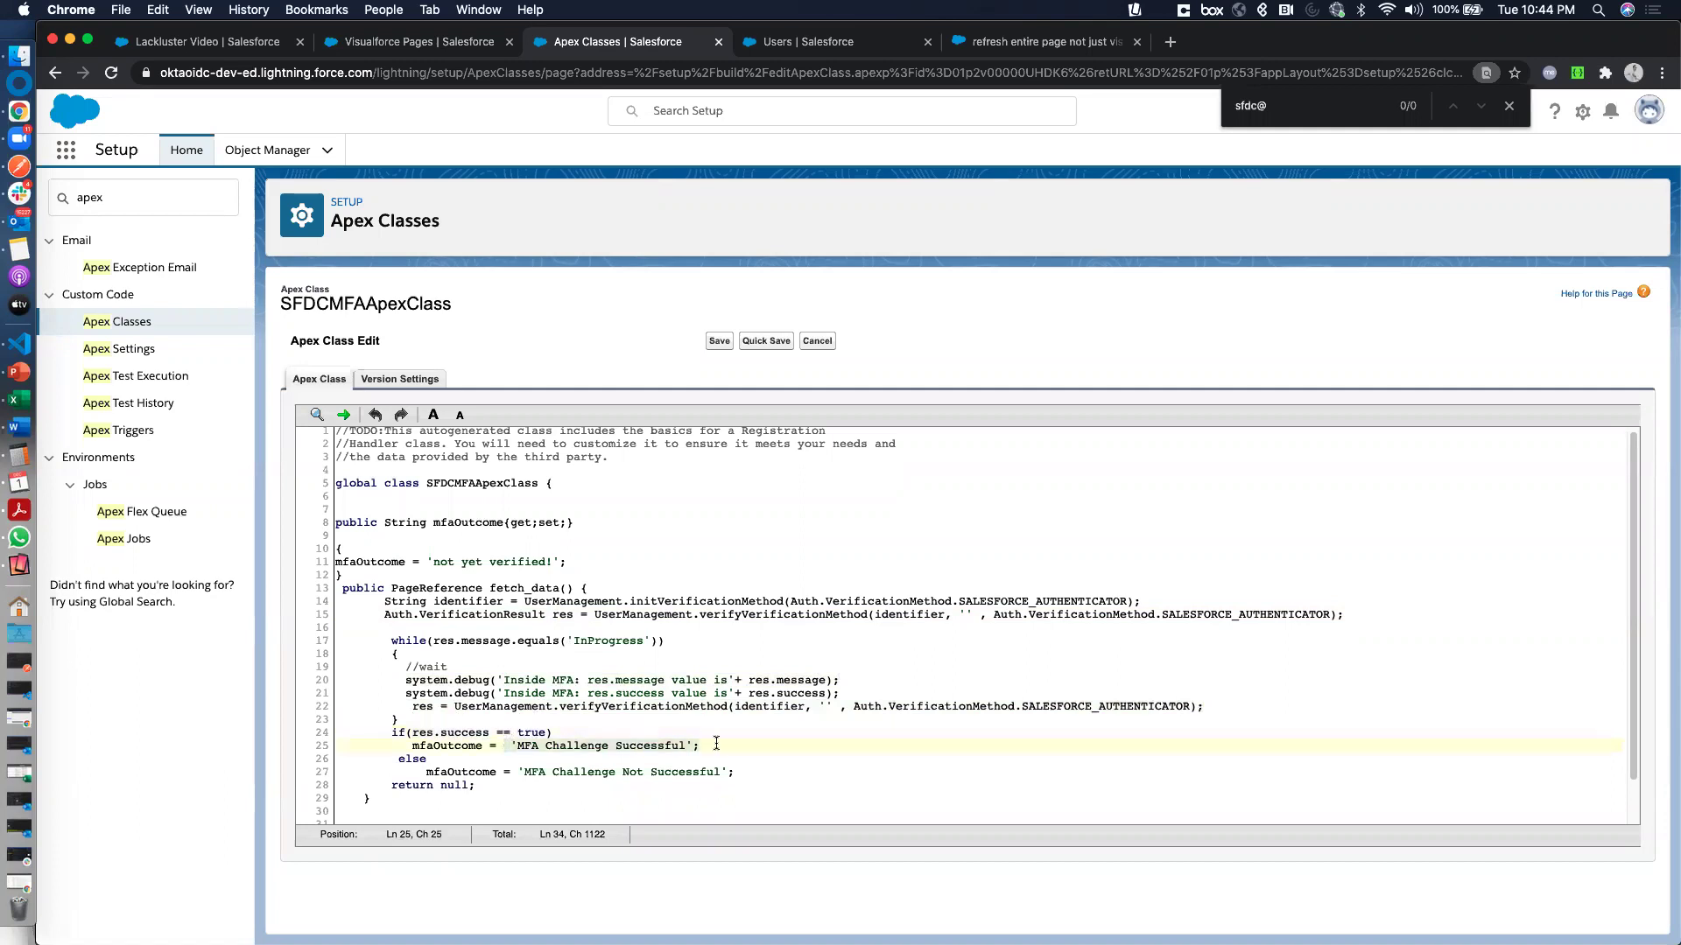
click(387, 771)
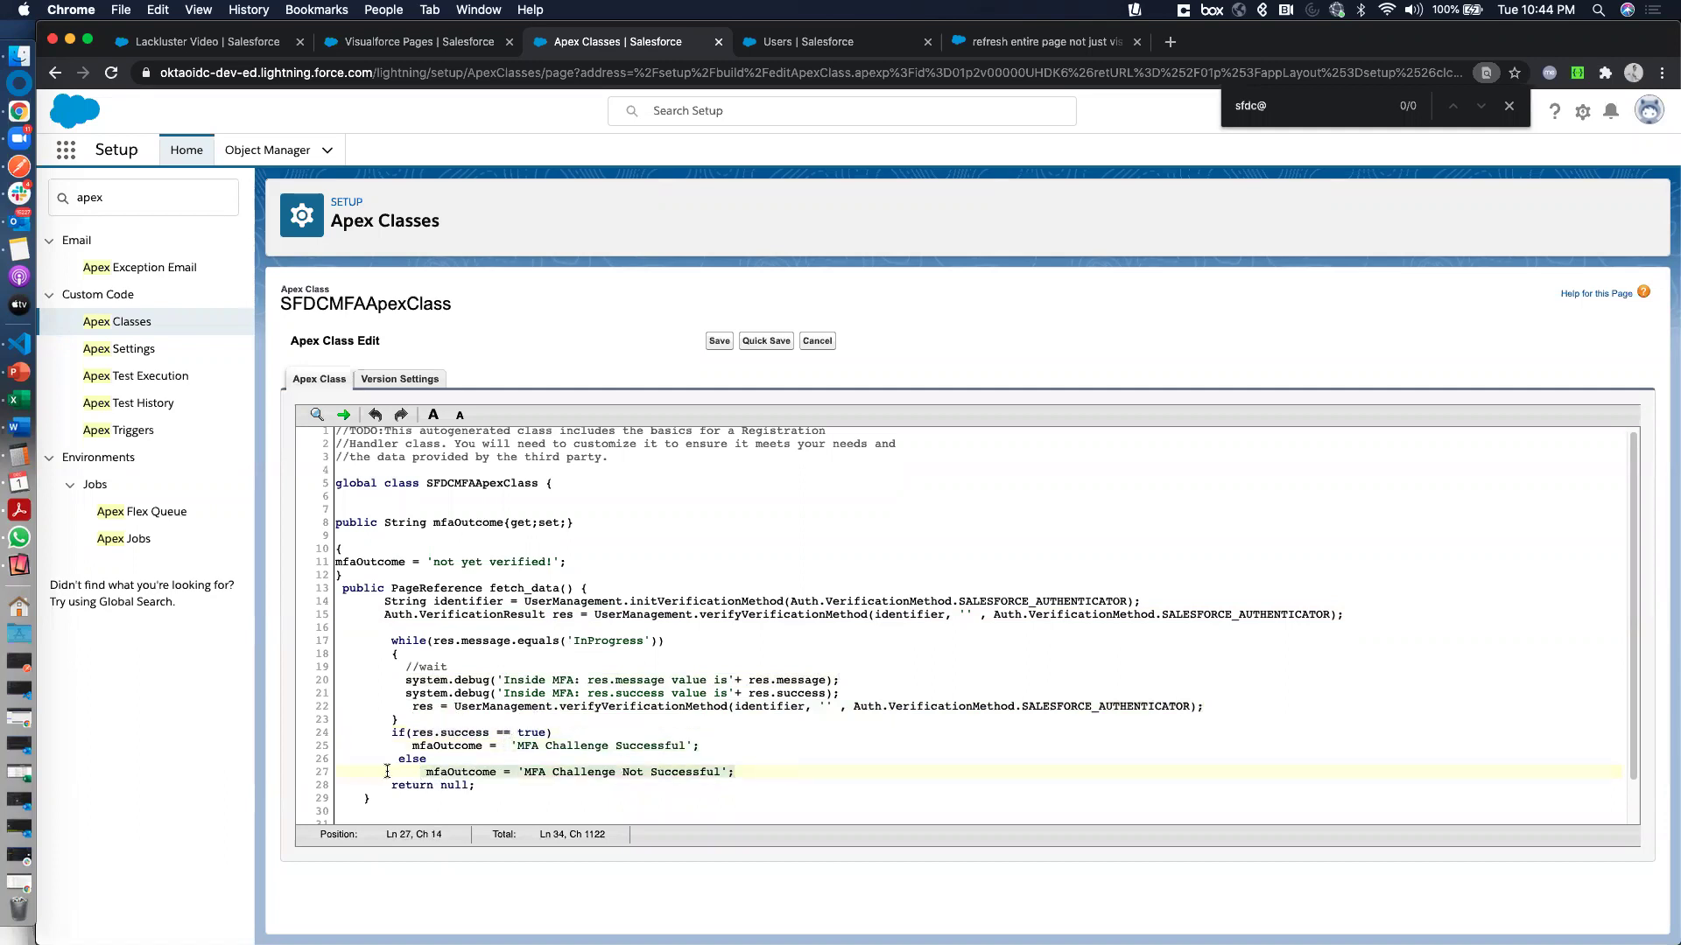
drag(387, 771, 386, 759)
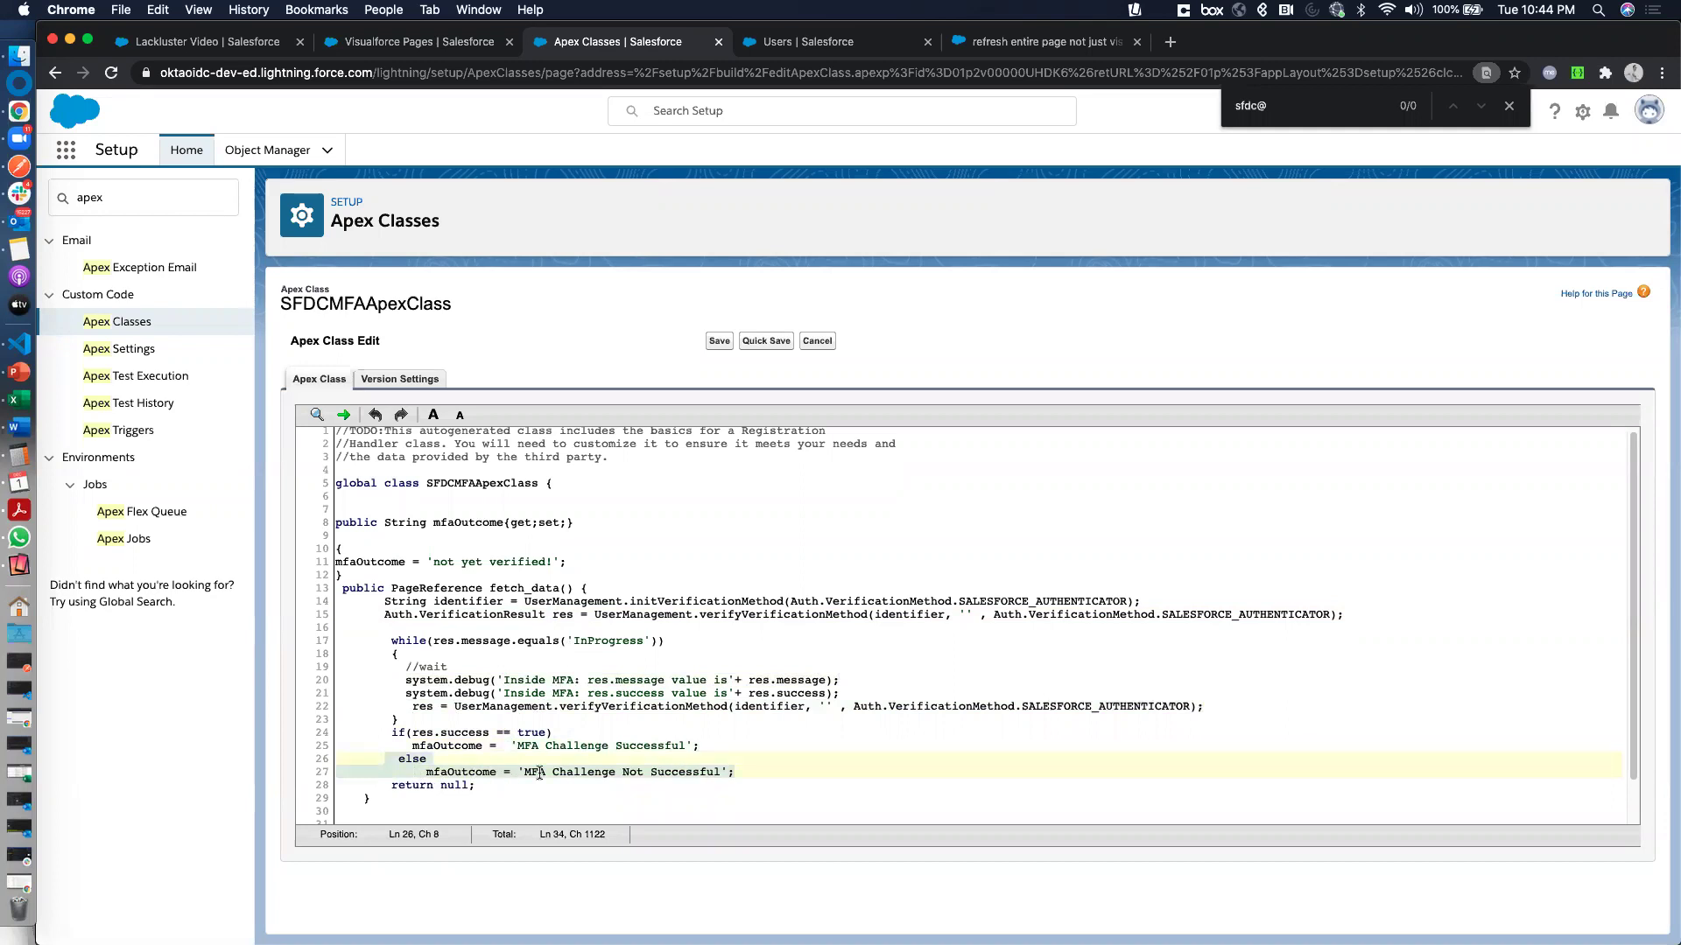